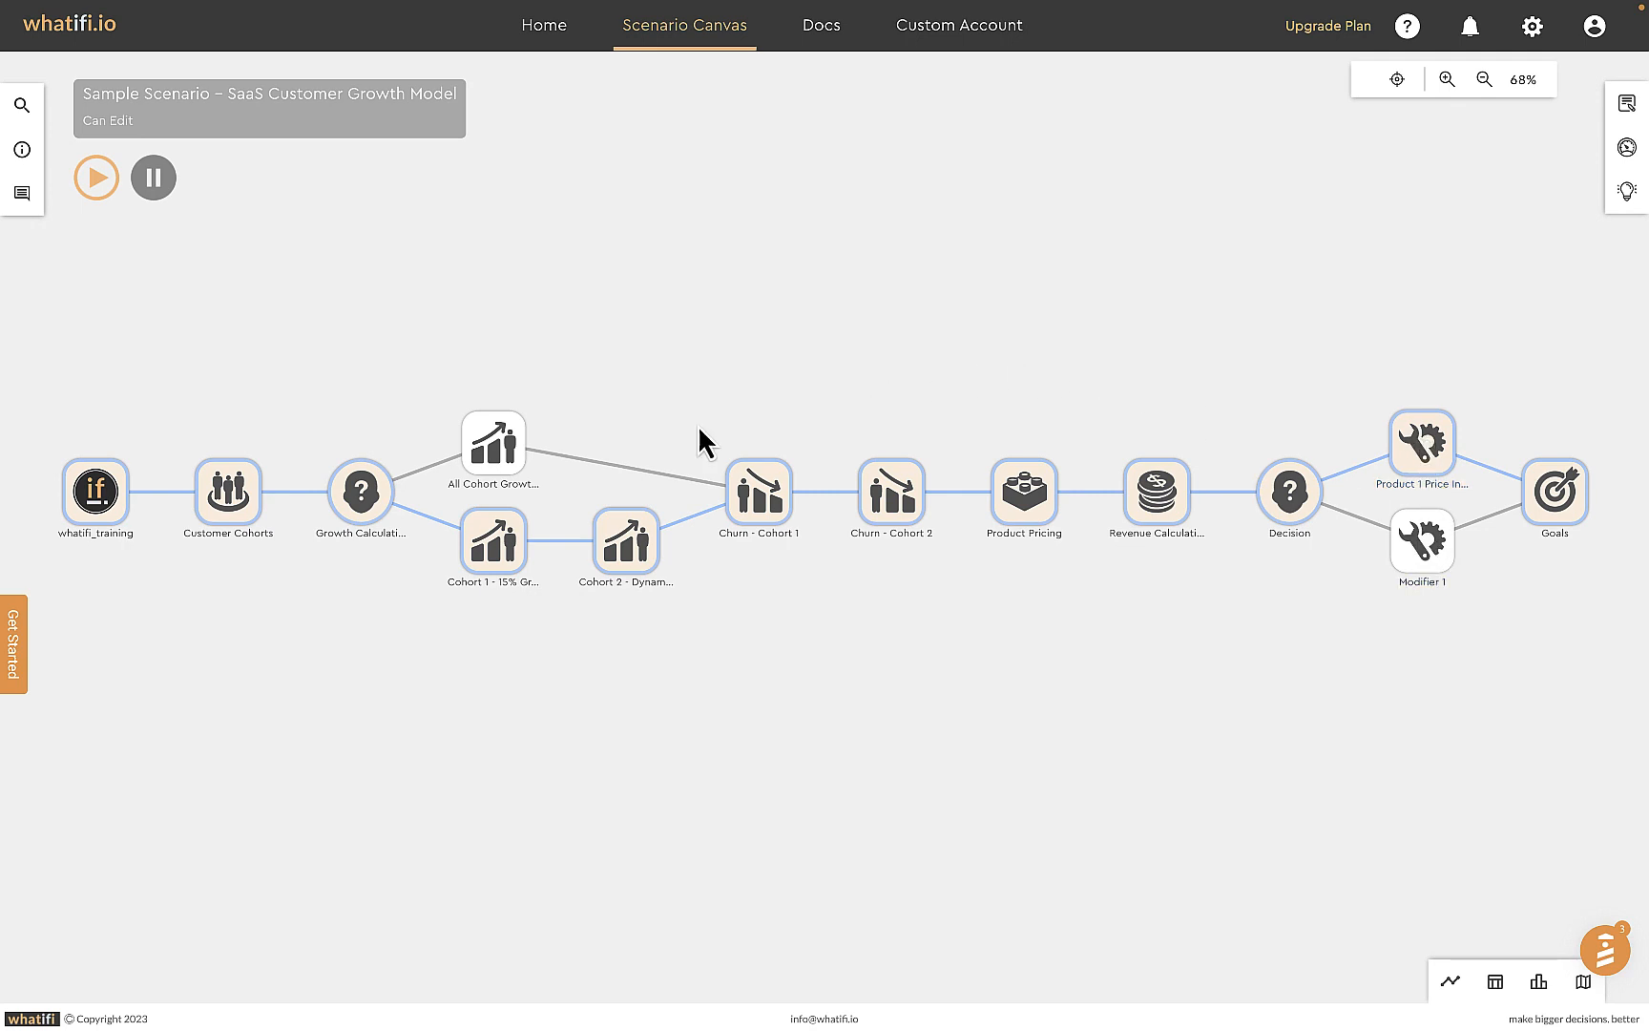
- Browse the Basic Events and SMB Basic Module collections for events that could be inserted after Customer Cohorts
left_click(295, 493)
left_click(296, 532)
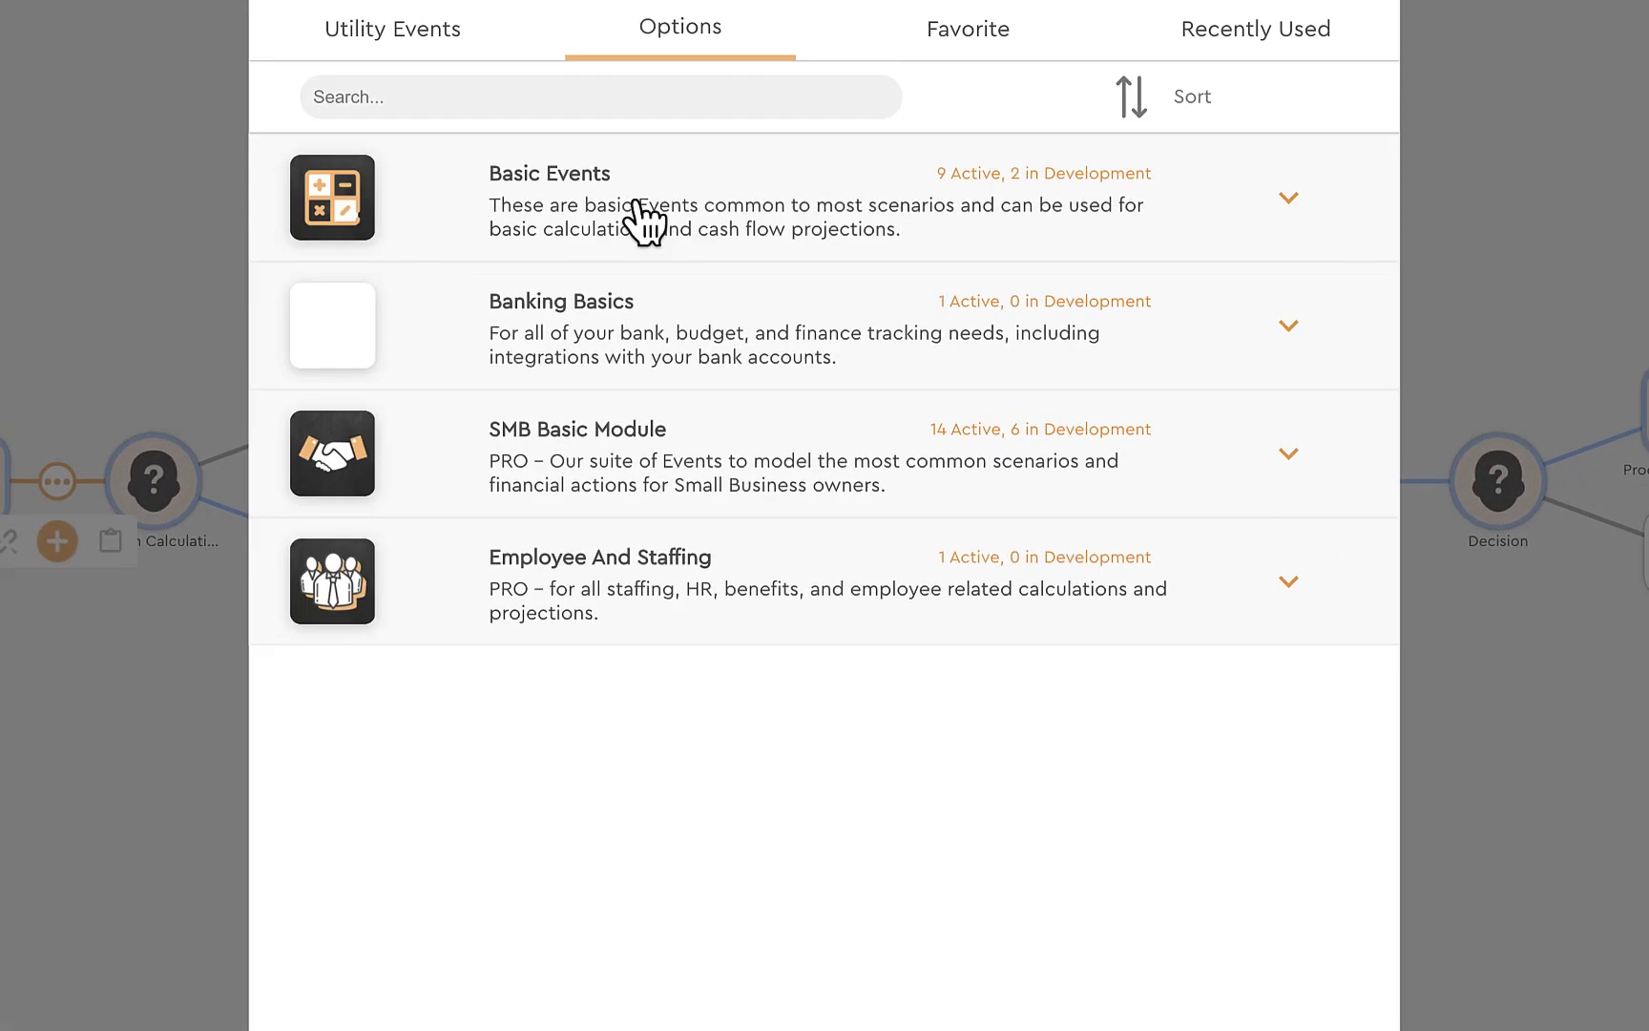
left_click(715, 290)
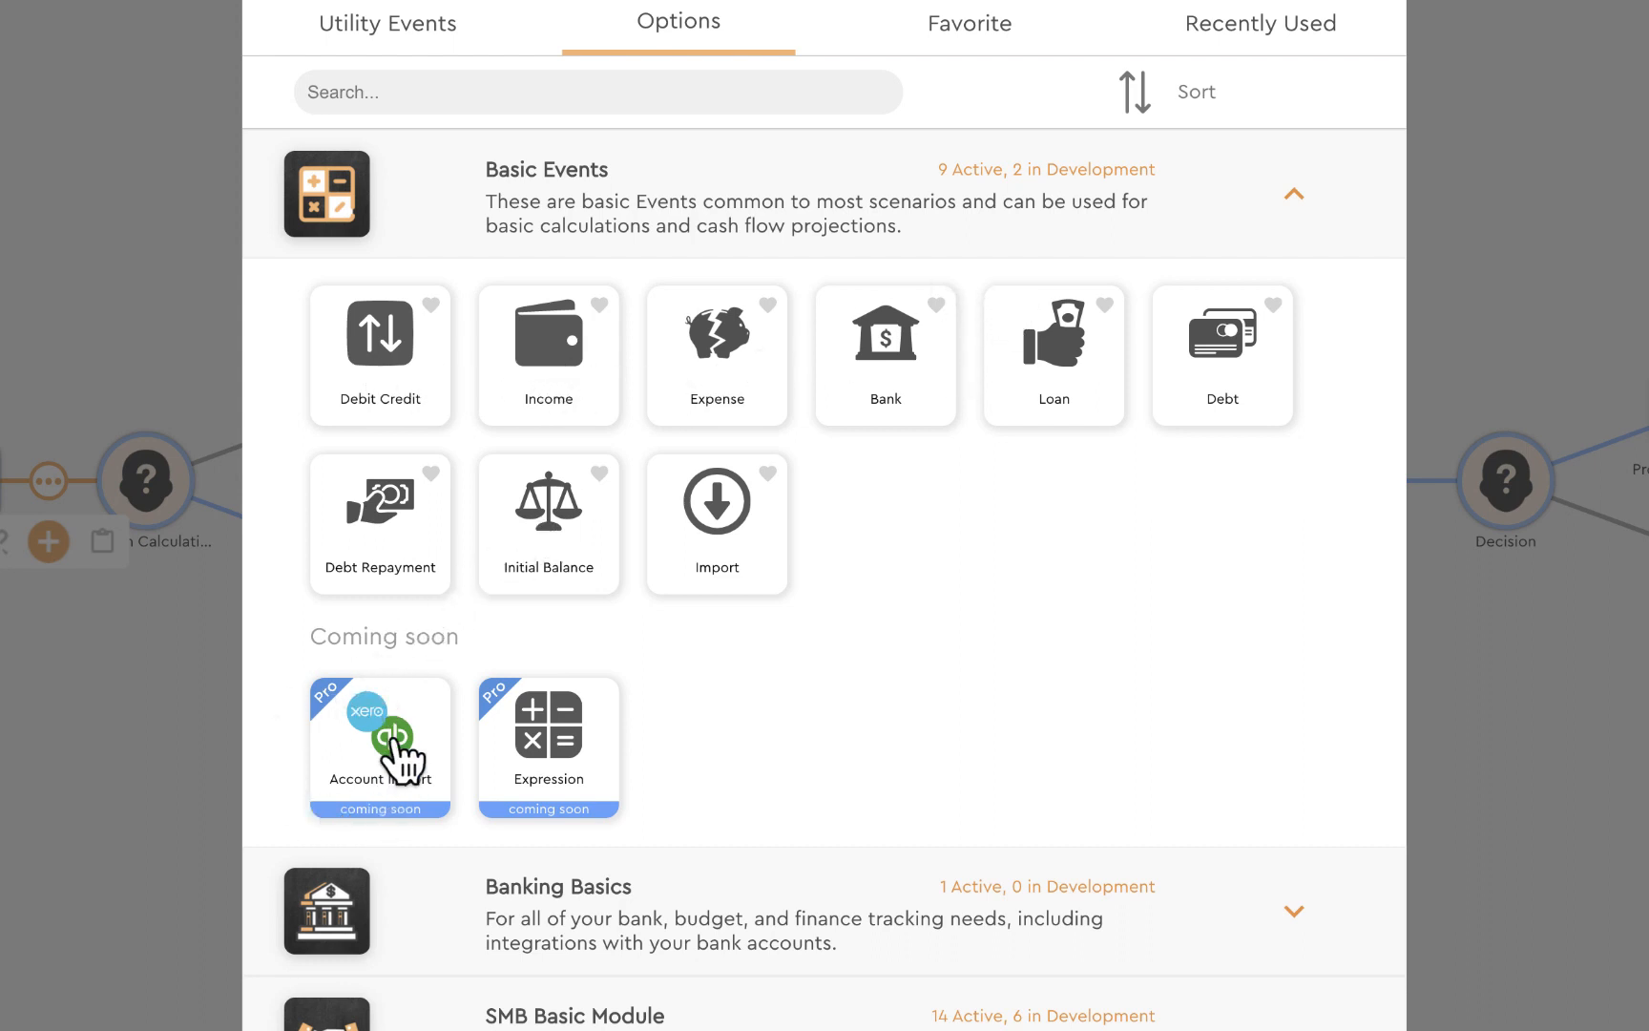
scroll(751, 845, "down", 2)
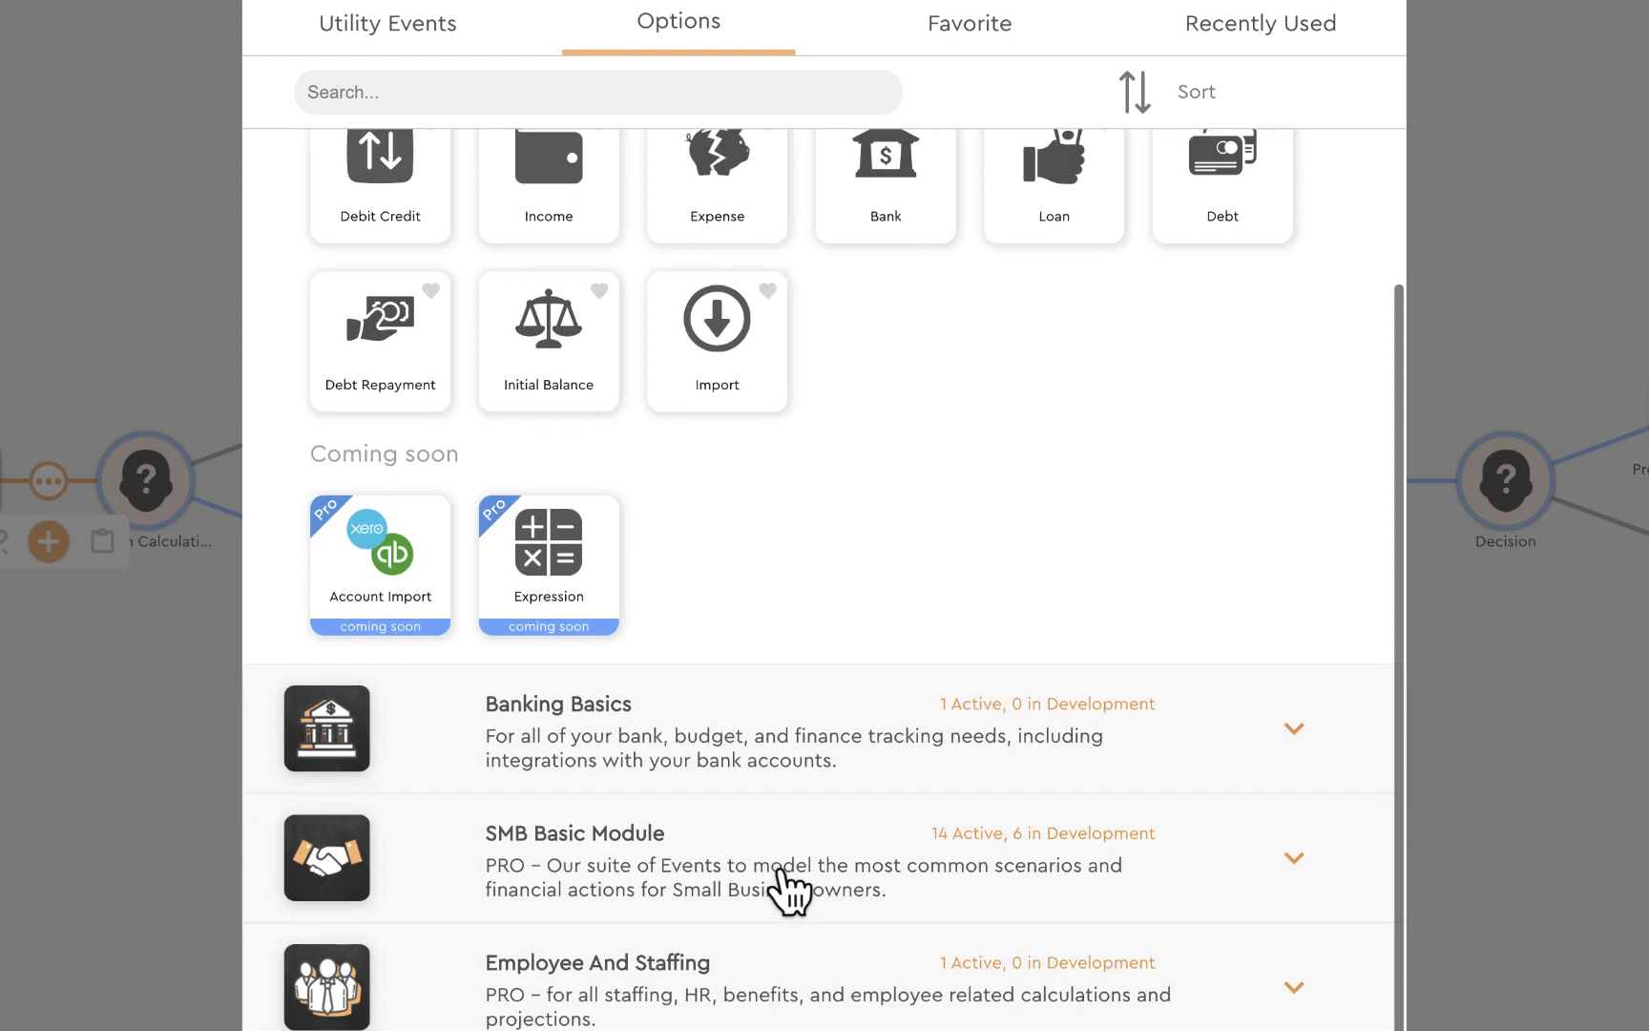
left_click(573, 835)
scroll(574, 832, "down", 6)
scroll(621, 838, "down", 1)
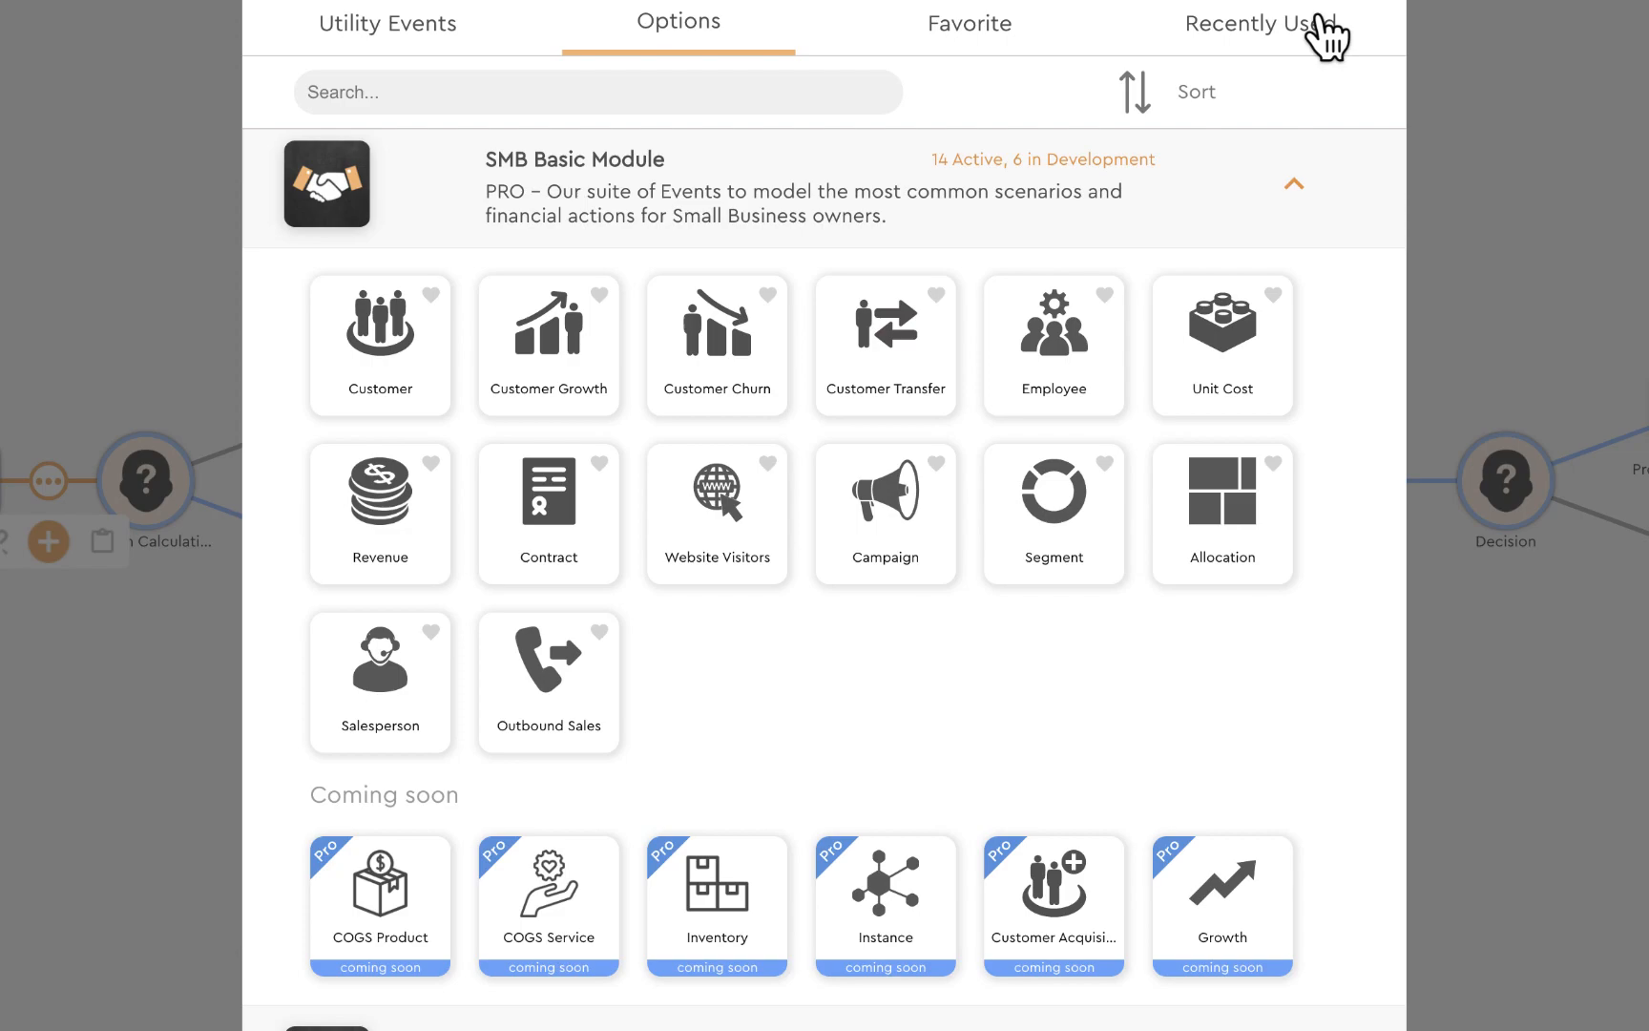
key("Escape")
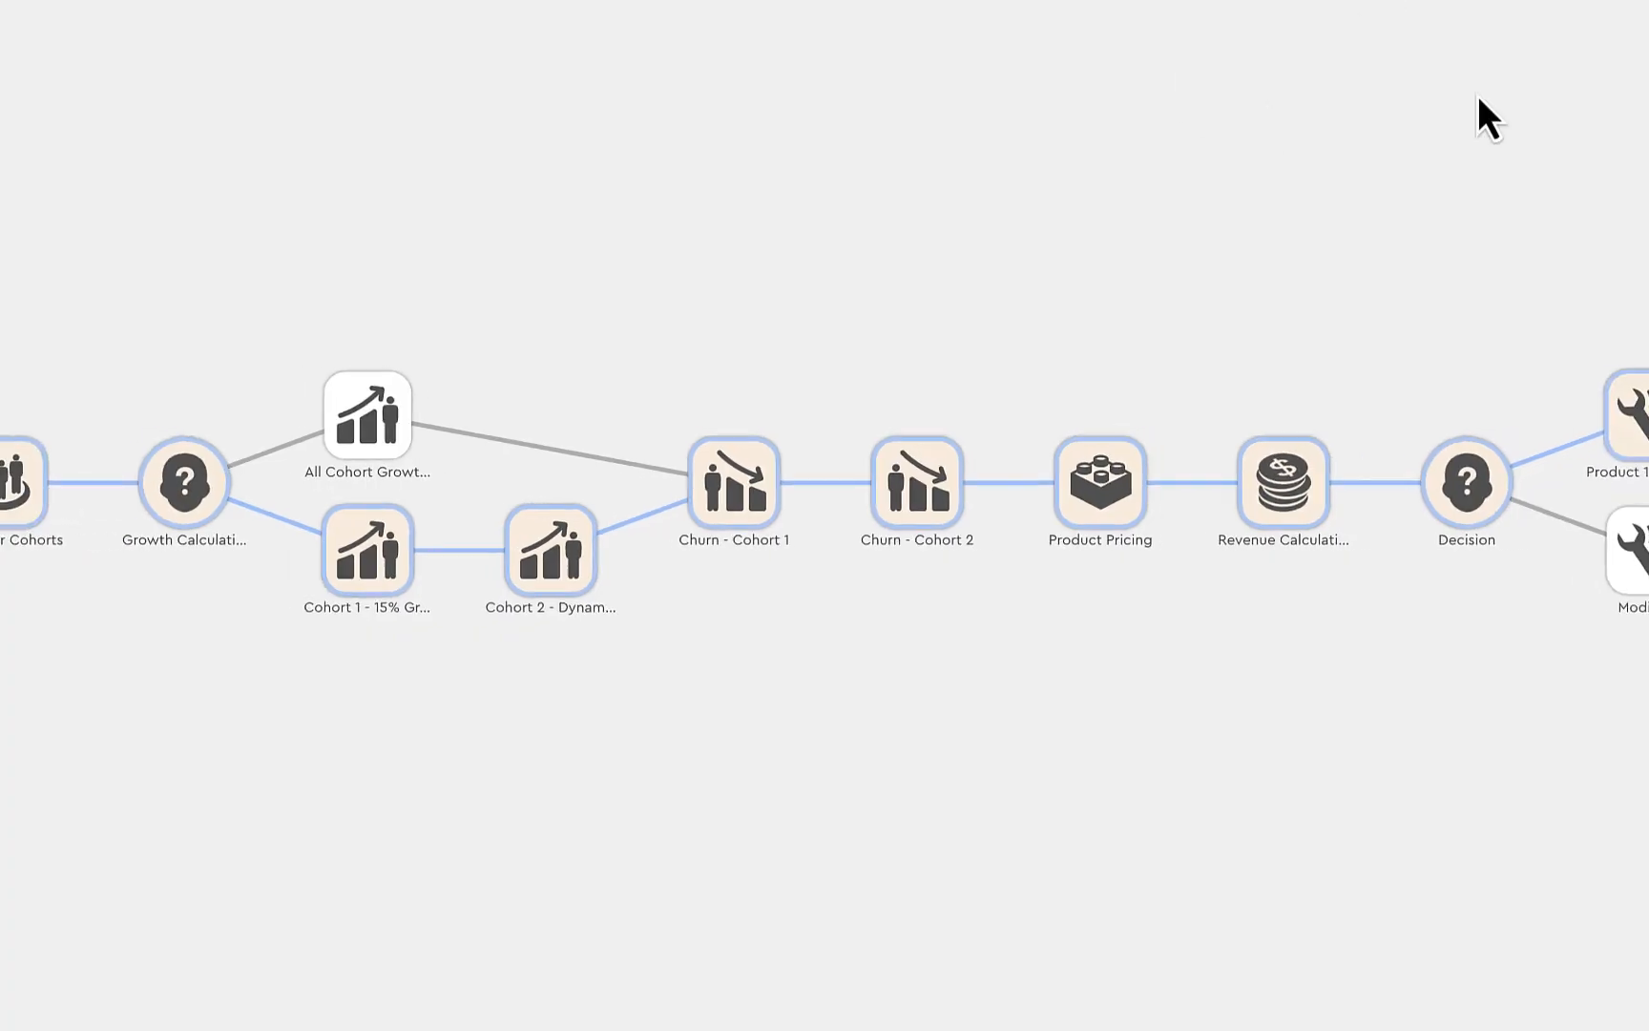
- Show the event details and review both cohort records of the Customer Cohorts event
left_click(1632, 151)
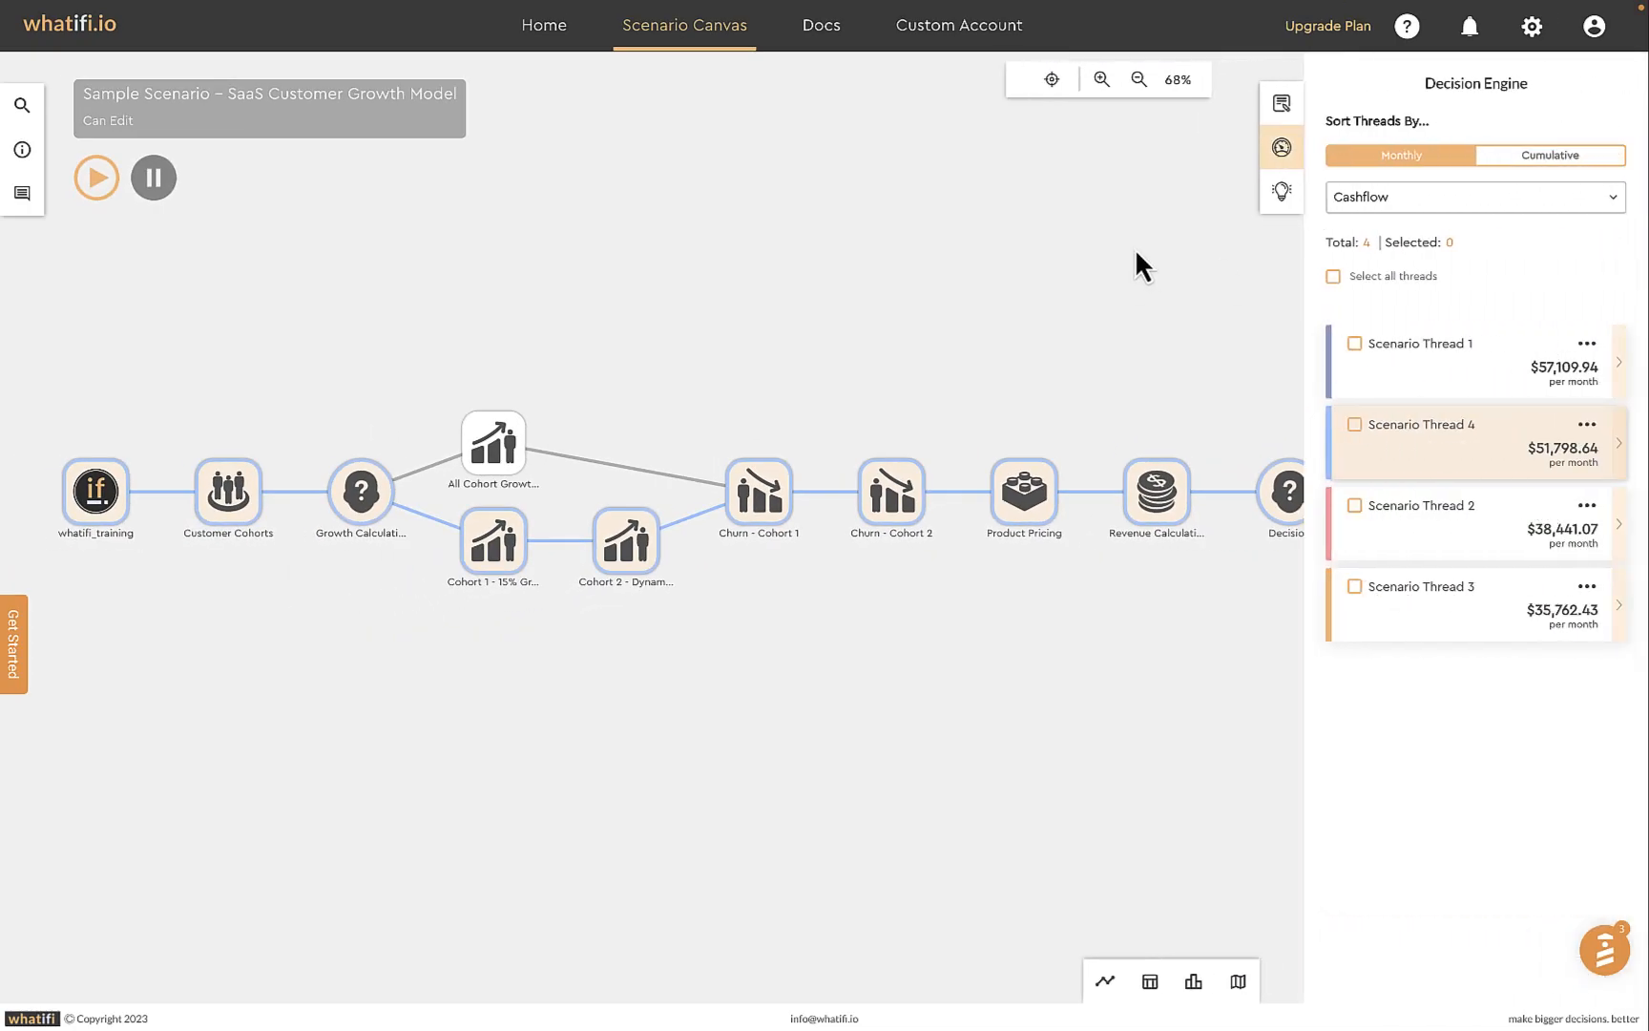
left_click(1284, 105)
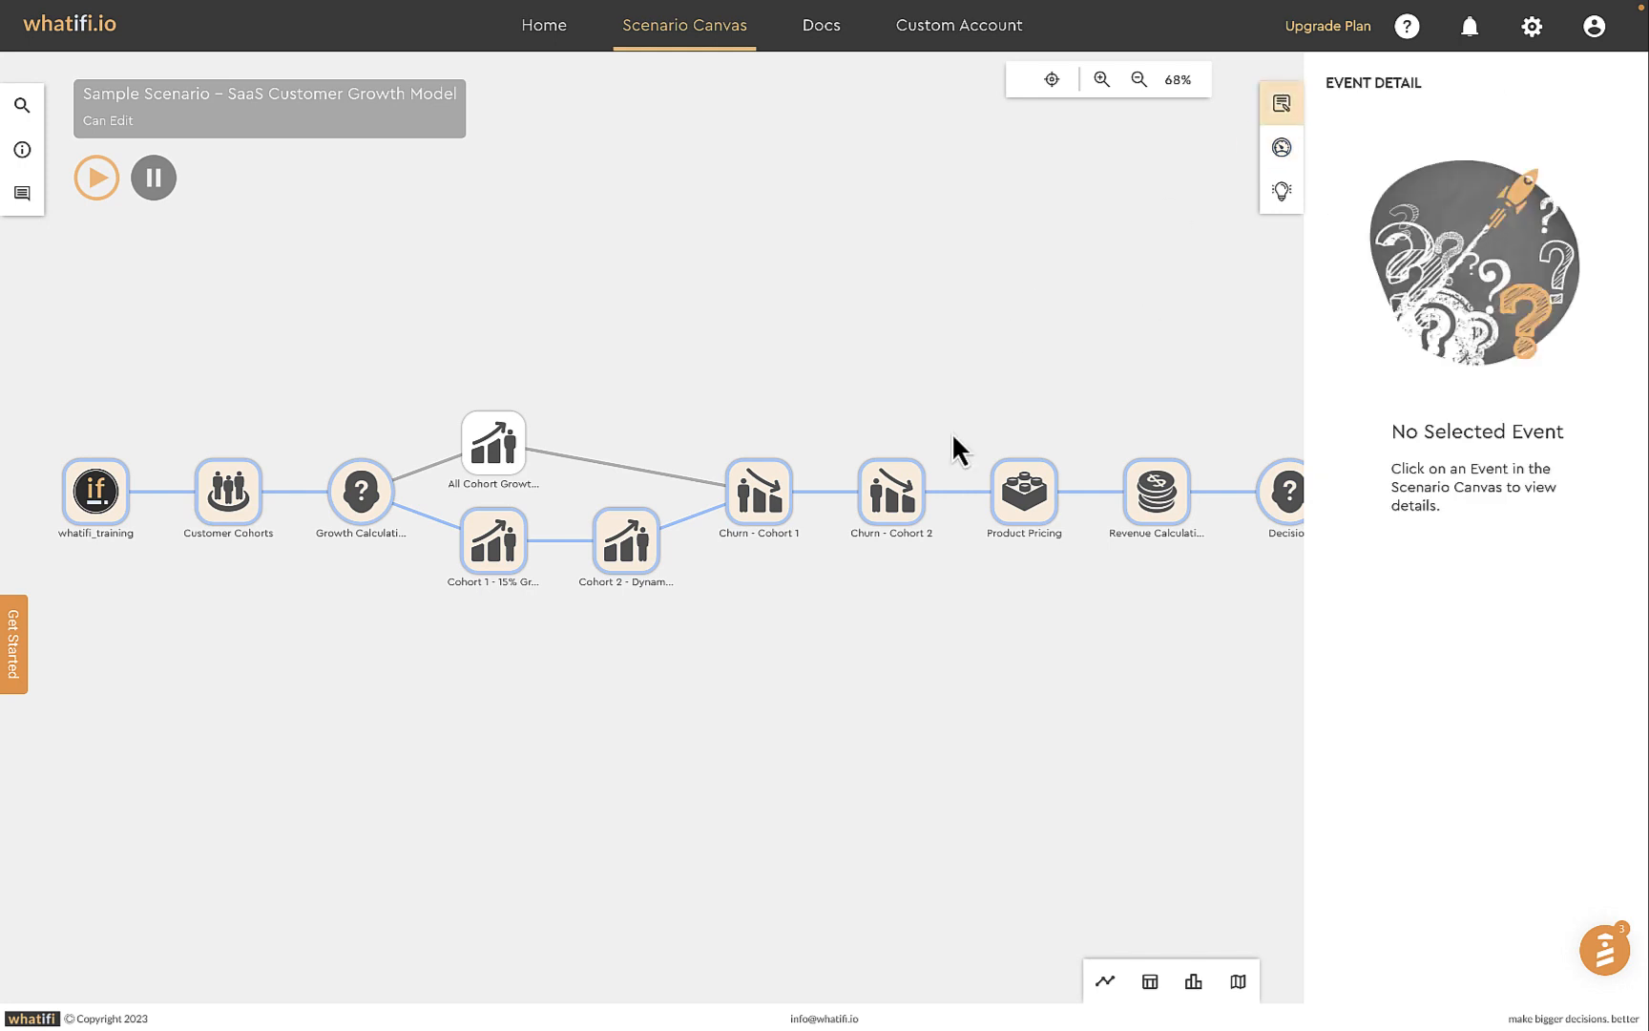
left_click(225, 495)
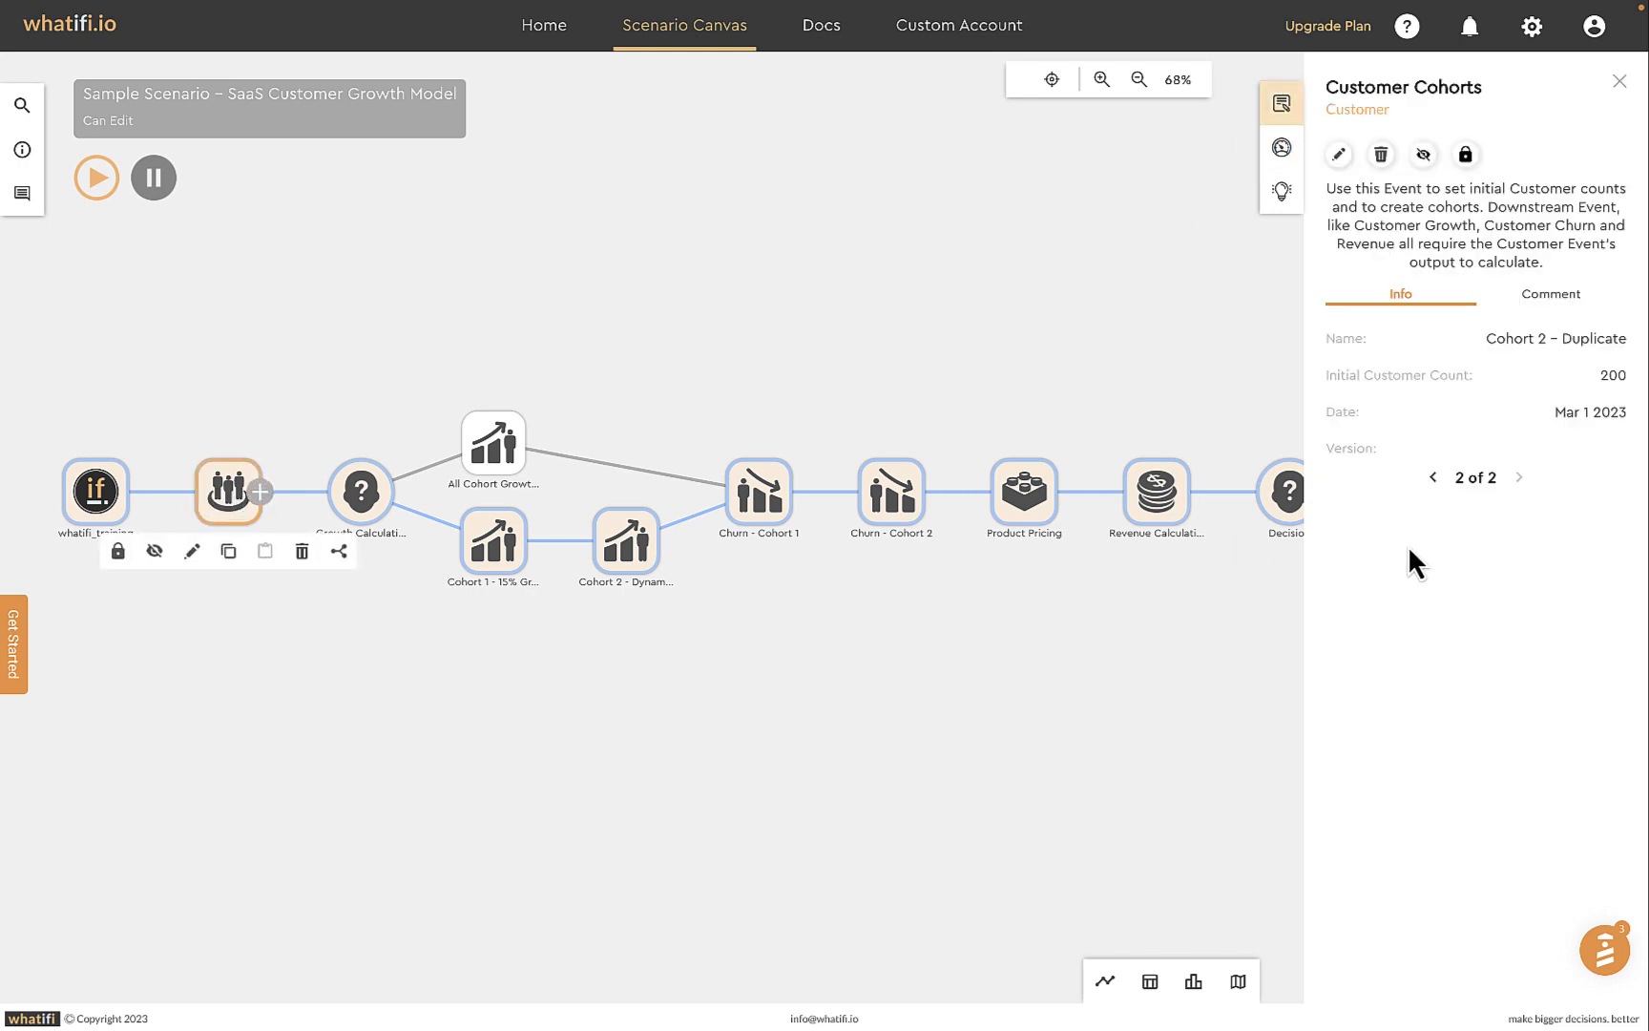
left_click(1434, 479)
left_click(1519, 478)
- Review the details of the Growth Calculation Options decision, its three customer growth events and the two cohort churn events
left_click(361, 505)
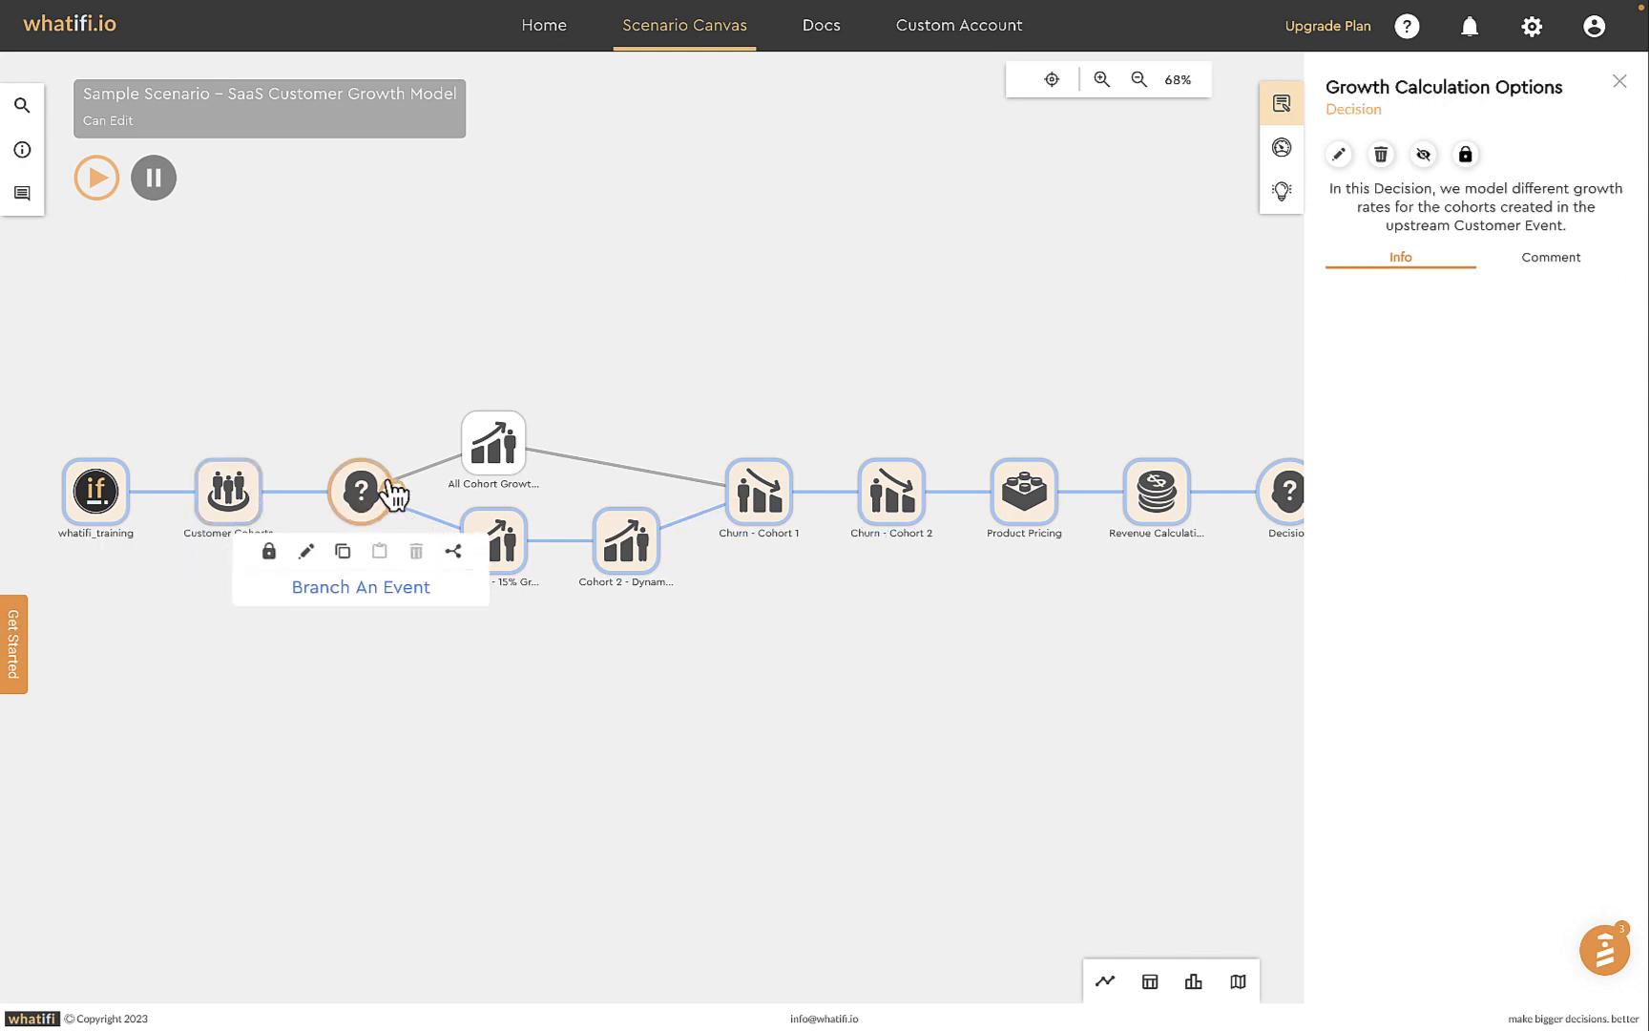
left_click(494, 445)
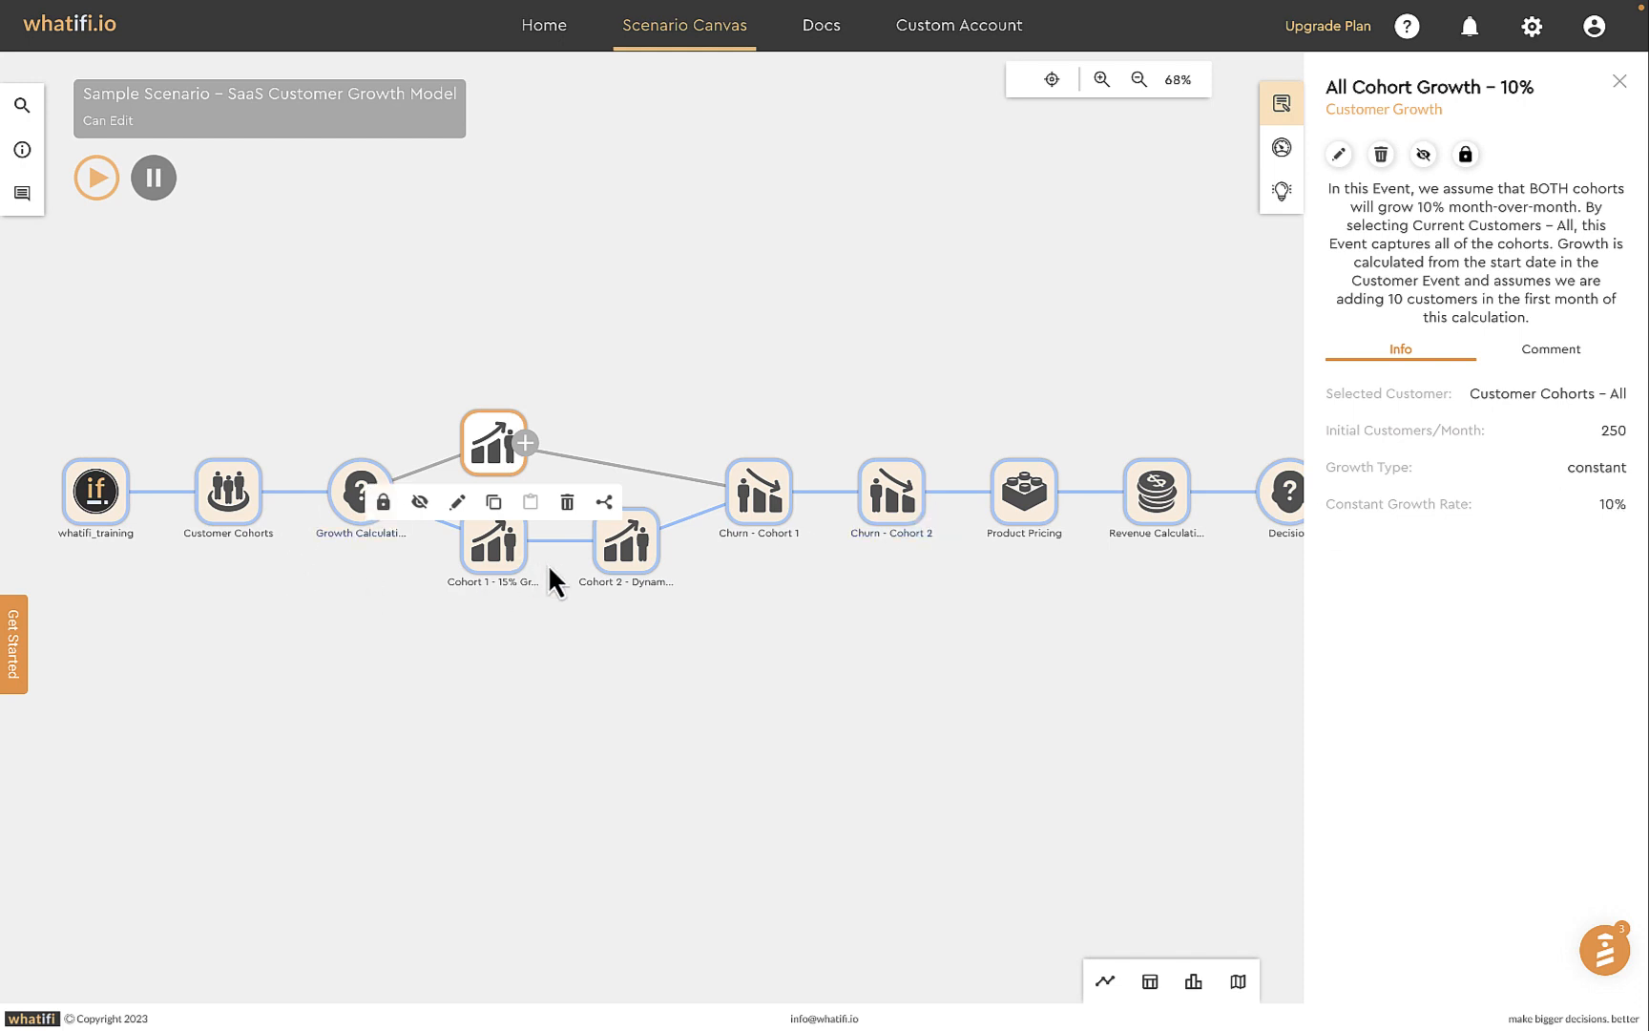
left_click(503, 561)
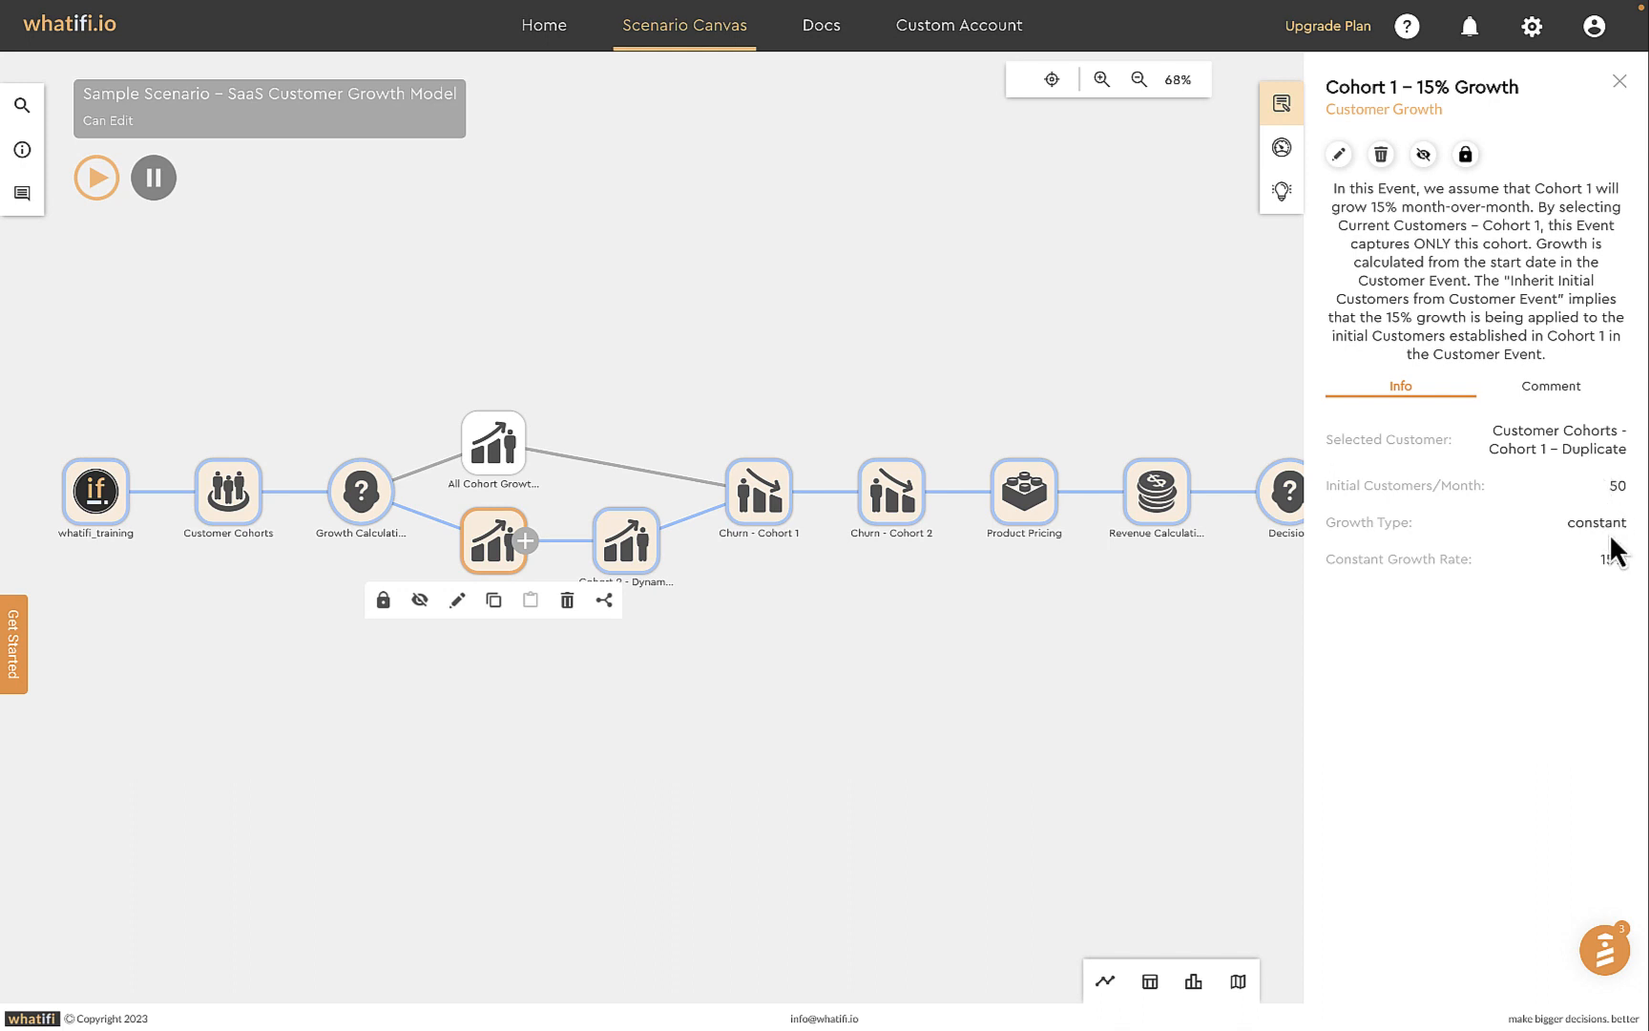
left_click(630, 544)
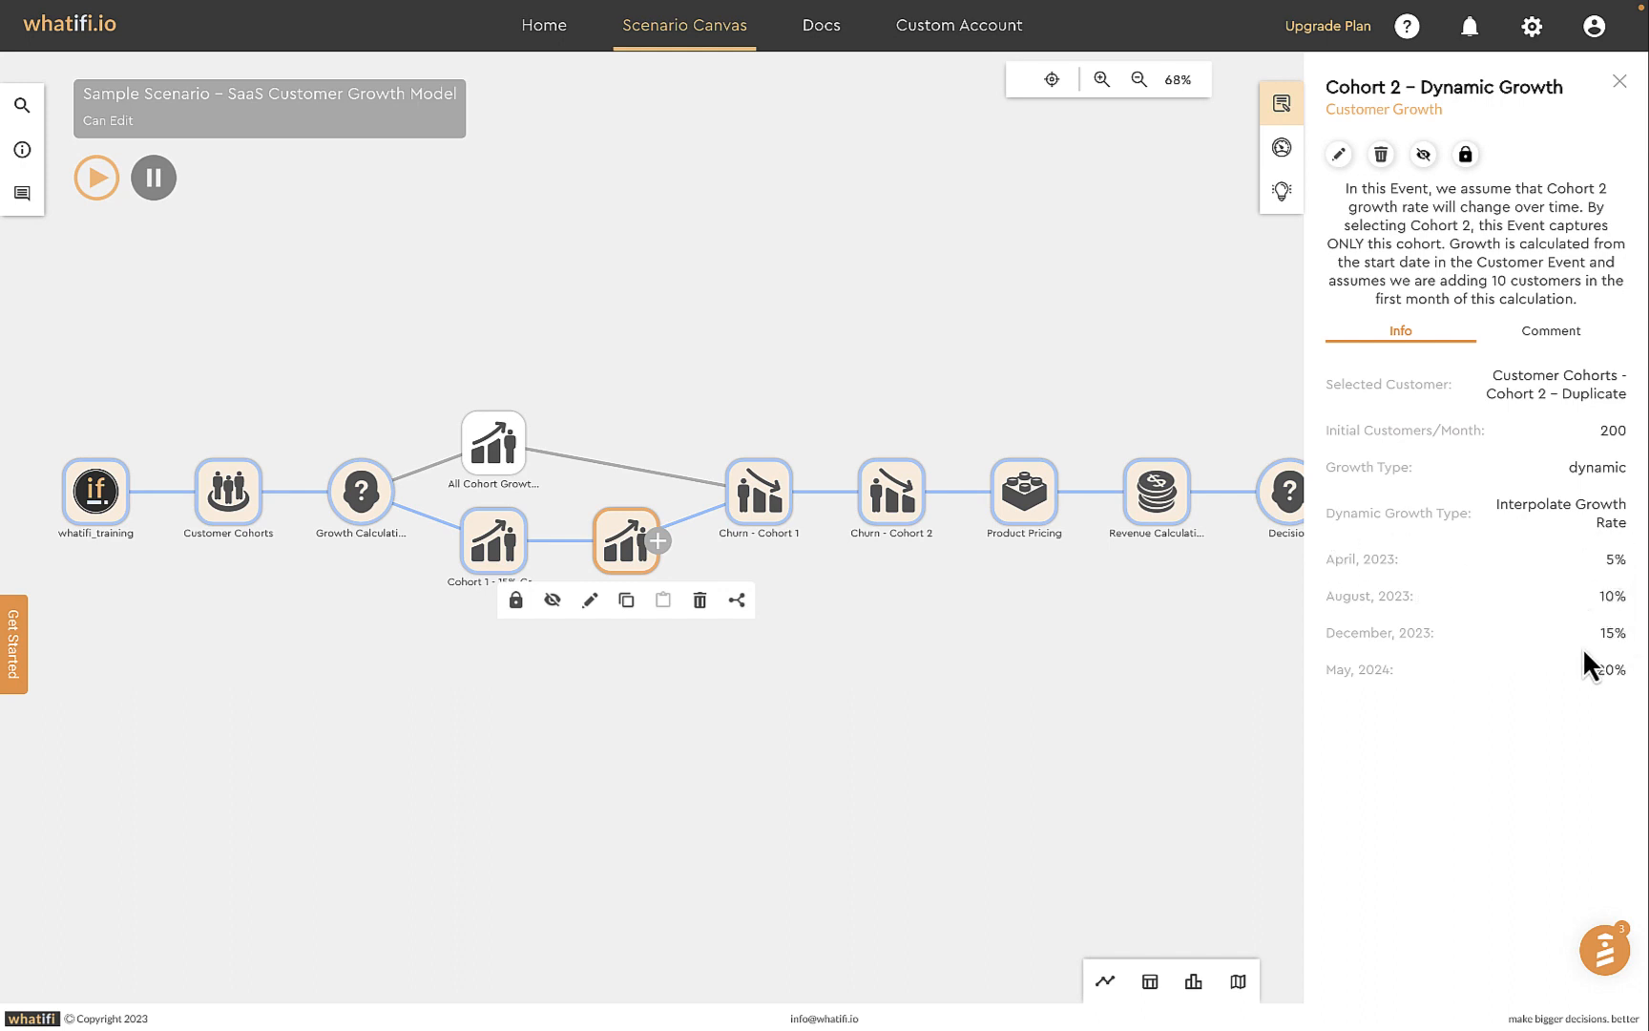
left_click(768, 501)
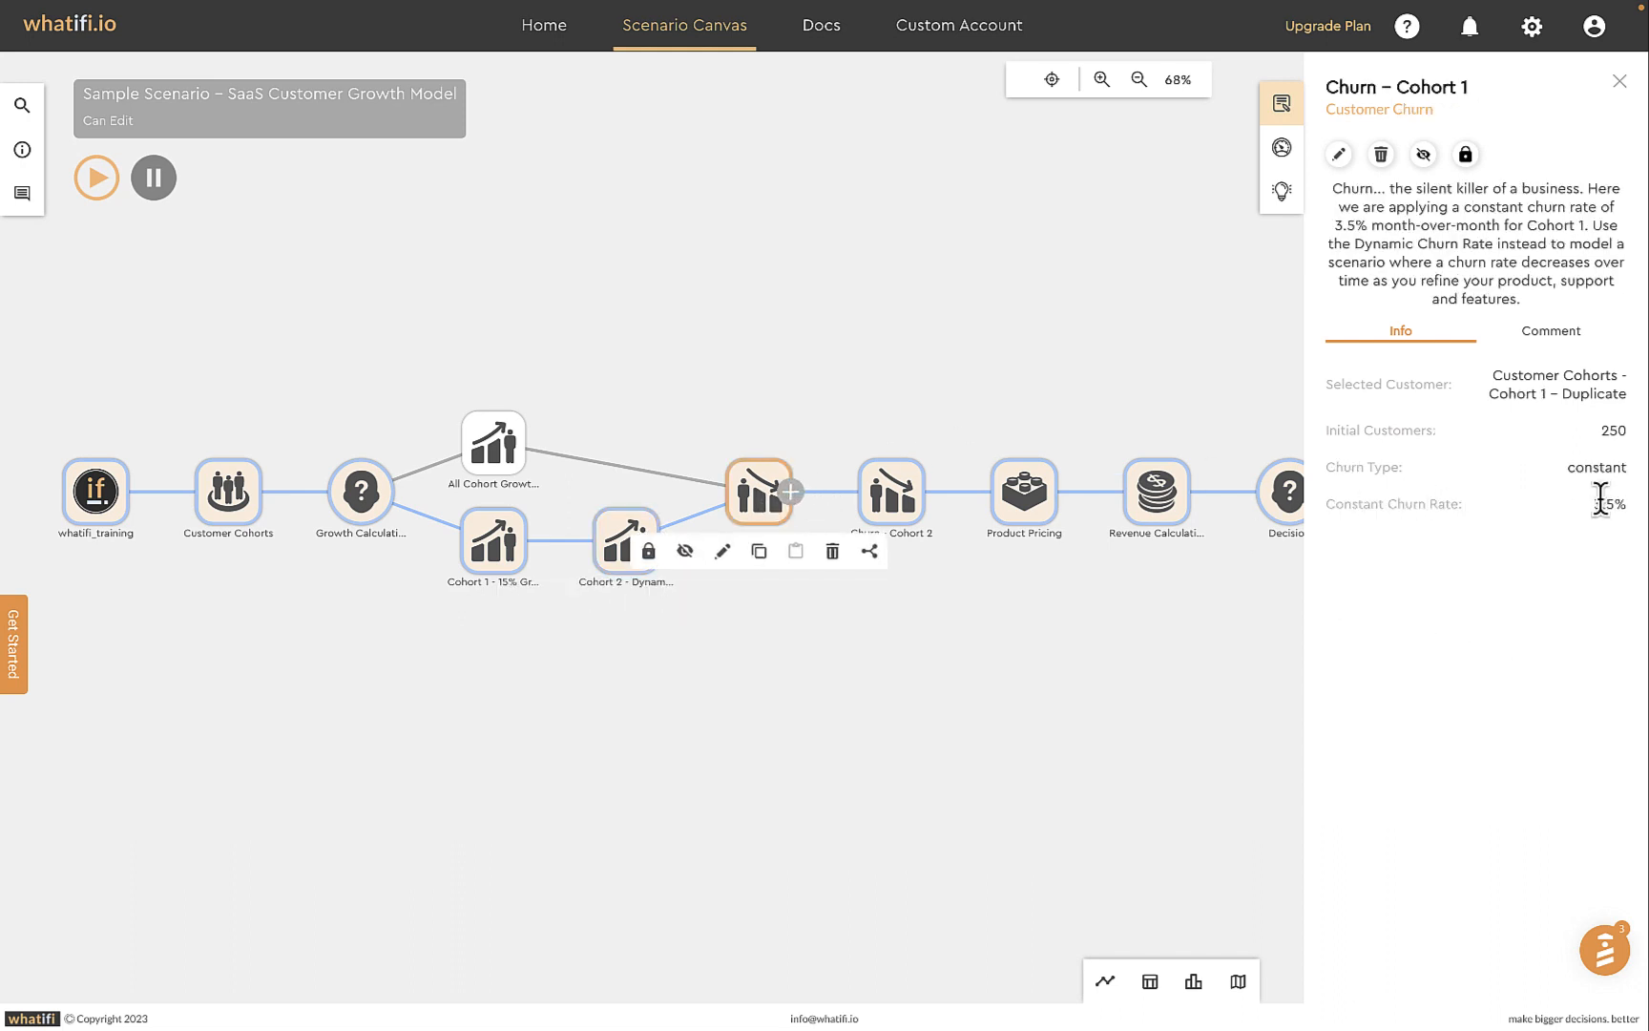
left_click(899, 507)
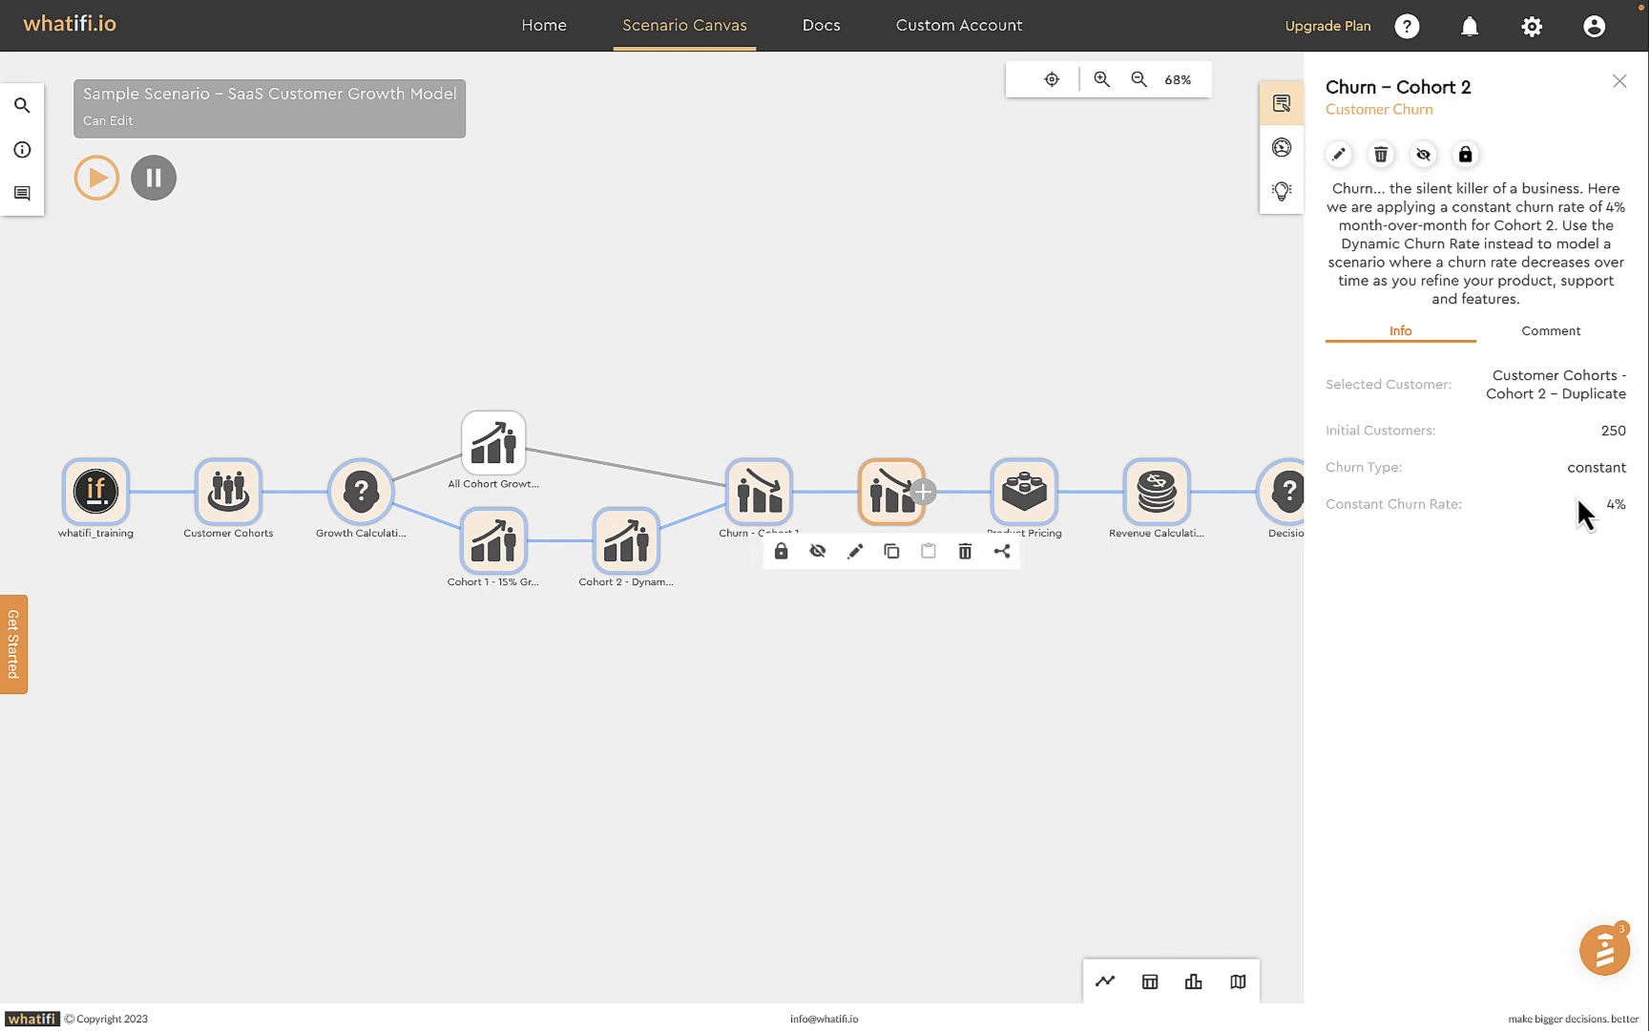
- Examine both product records of the Product Pricing event and the details of the Revenue Calculations event
left_click_drag(1148, 387, 986, 372)
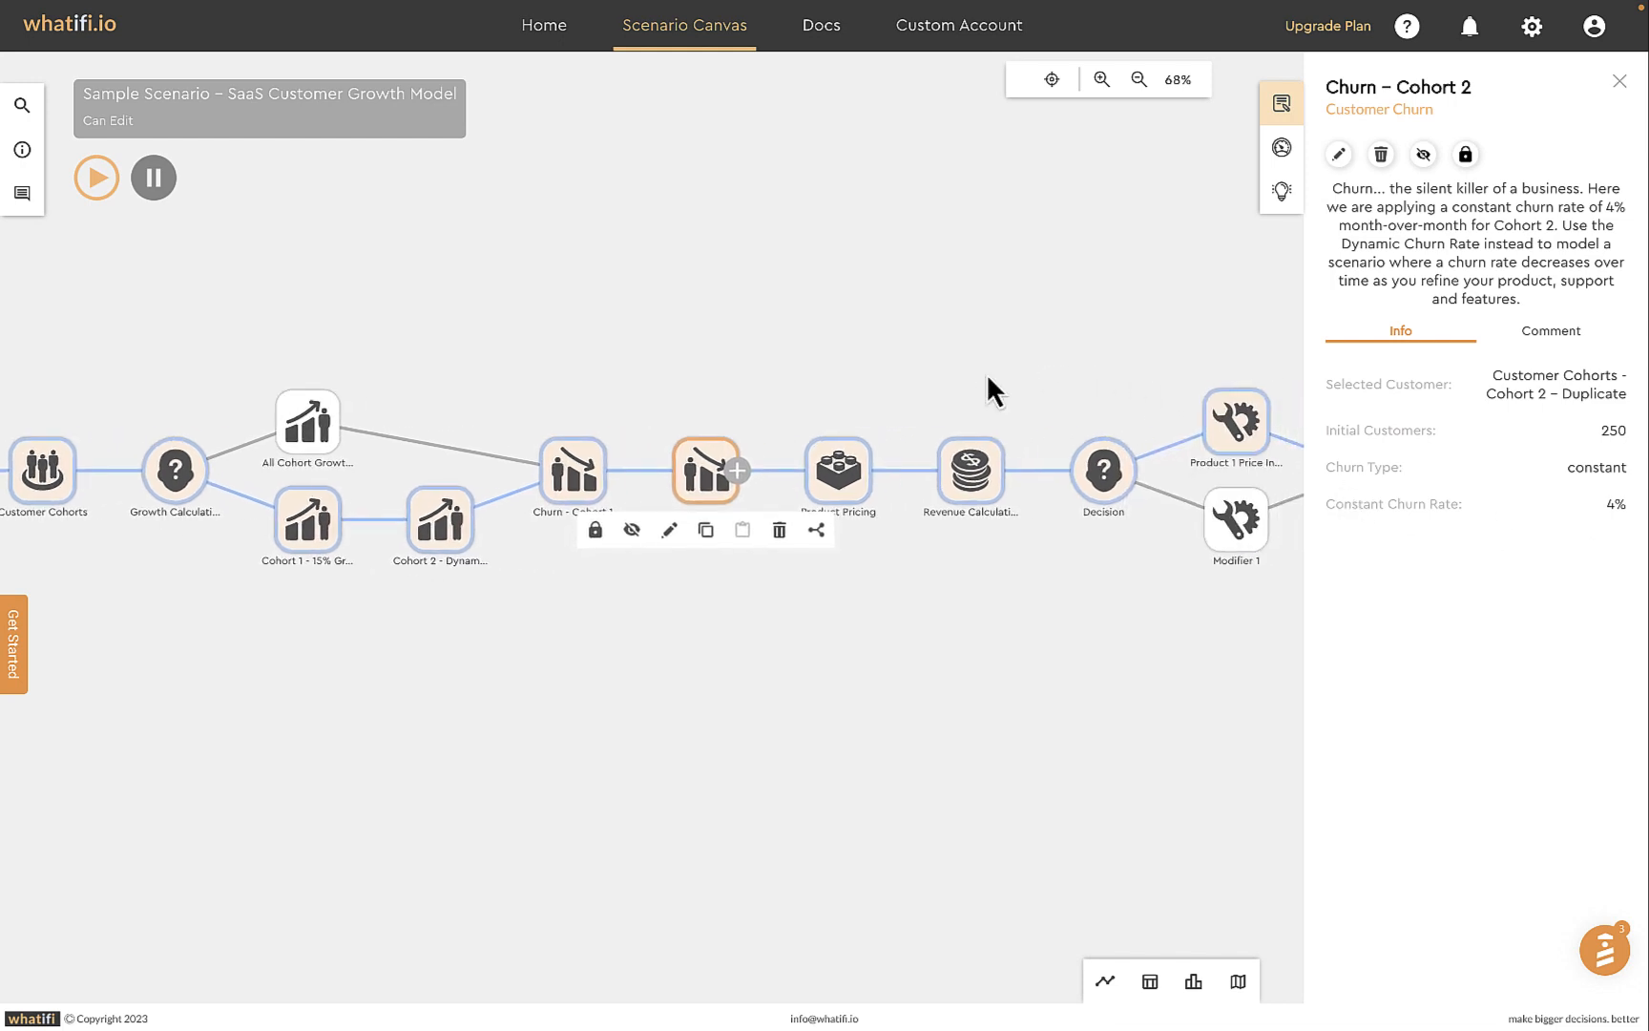
left_click(838, 469)
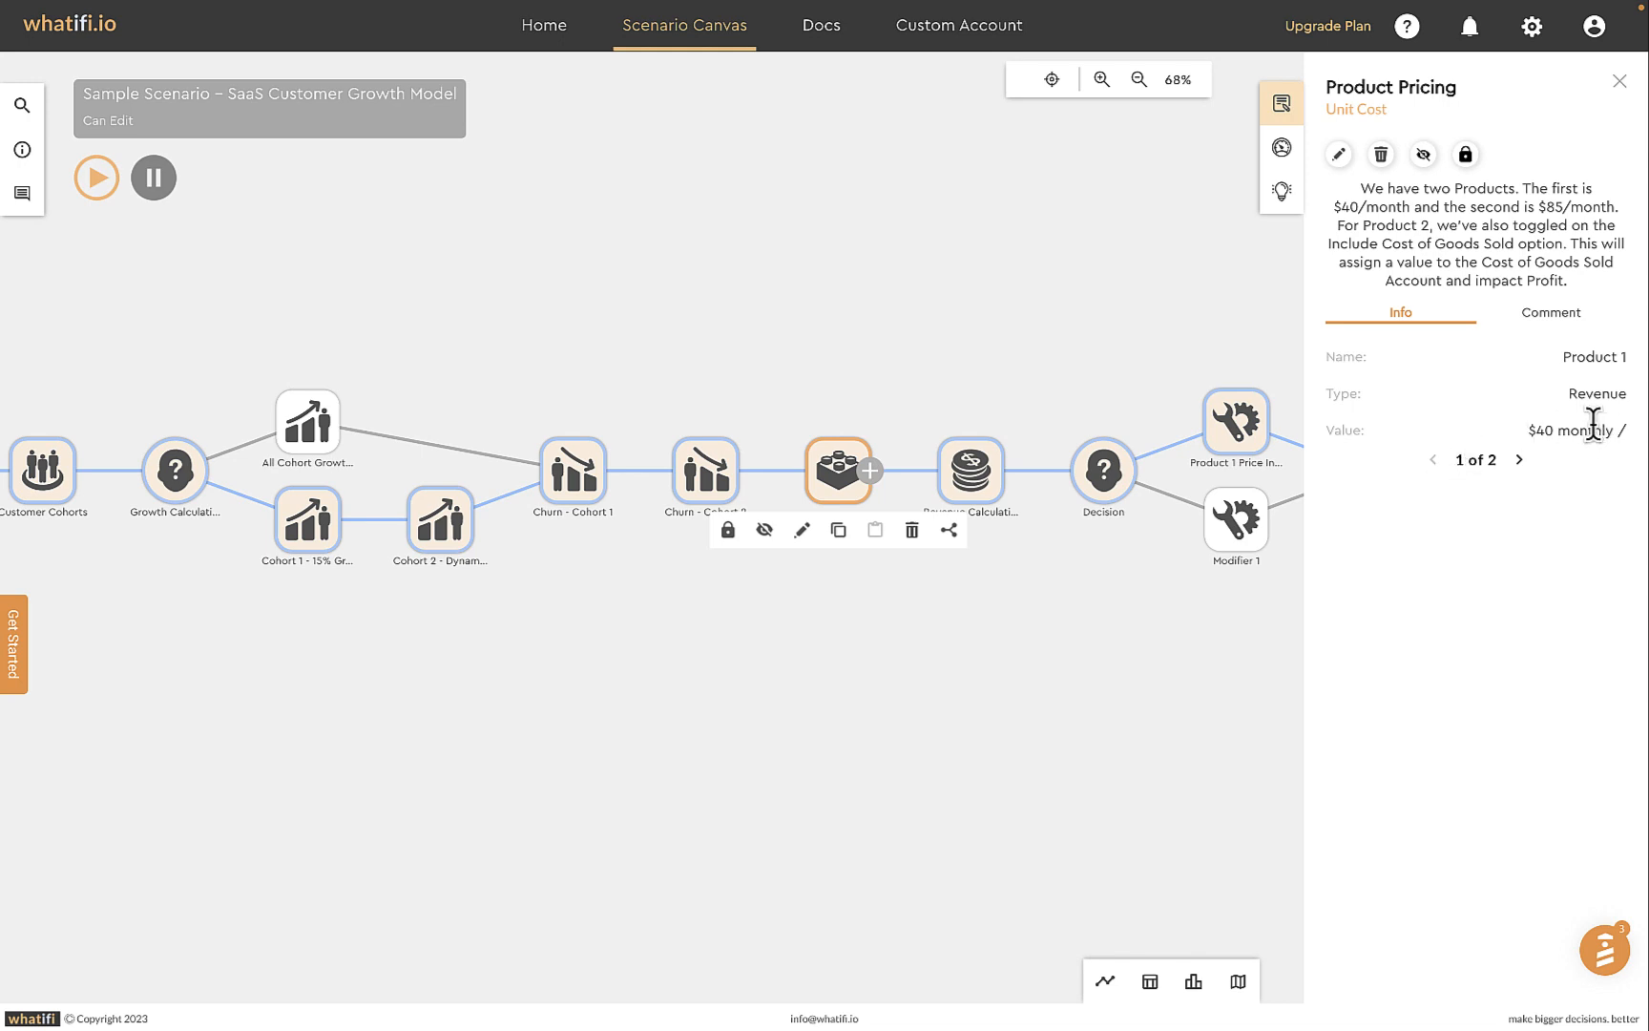
left_click(1519, 460)
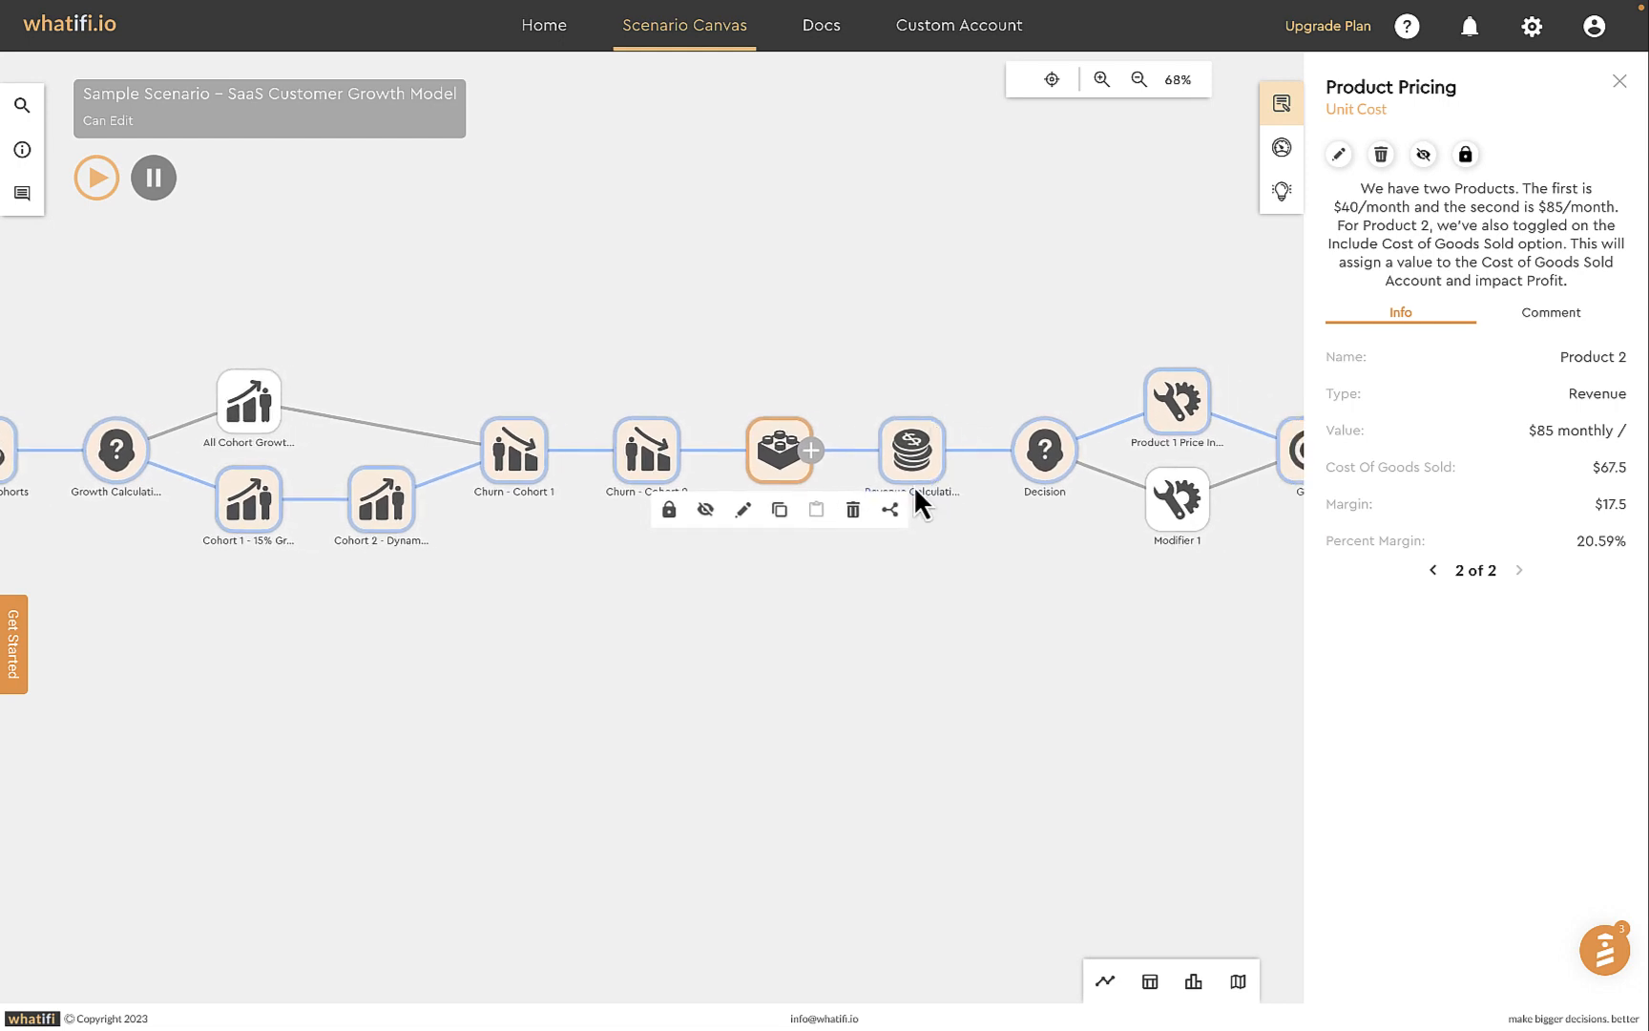
left_click(920, 460)
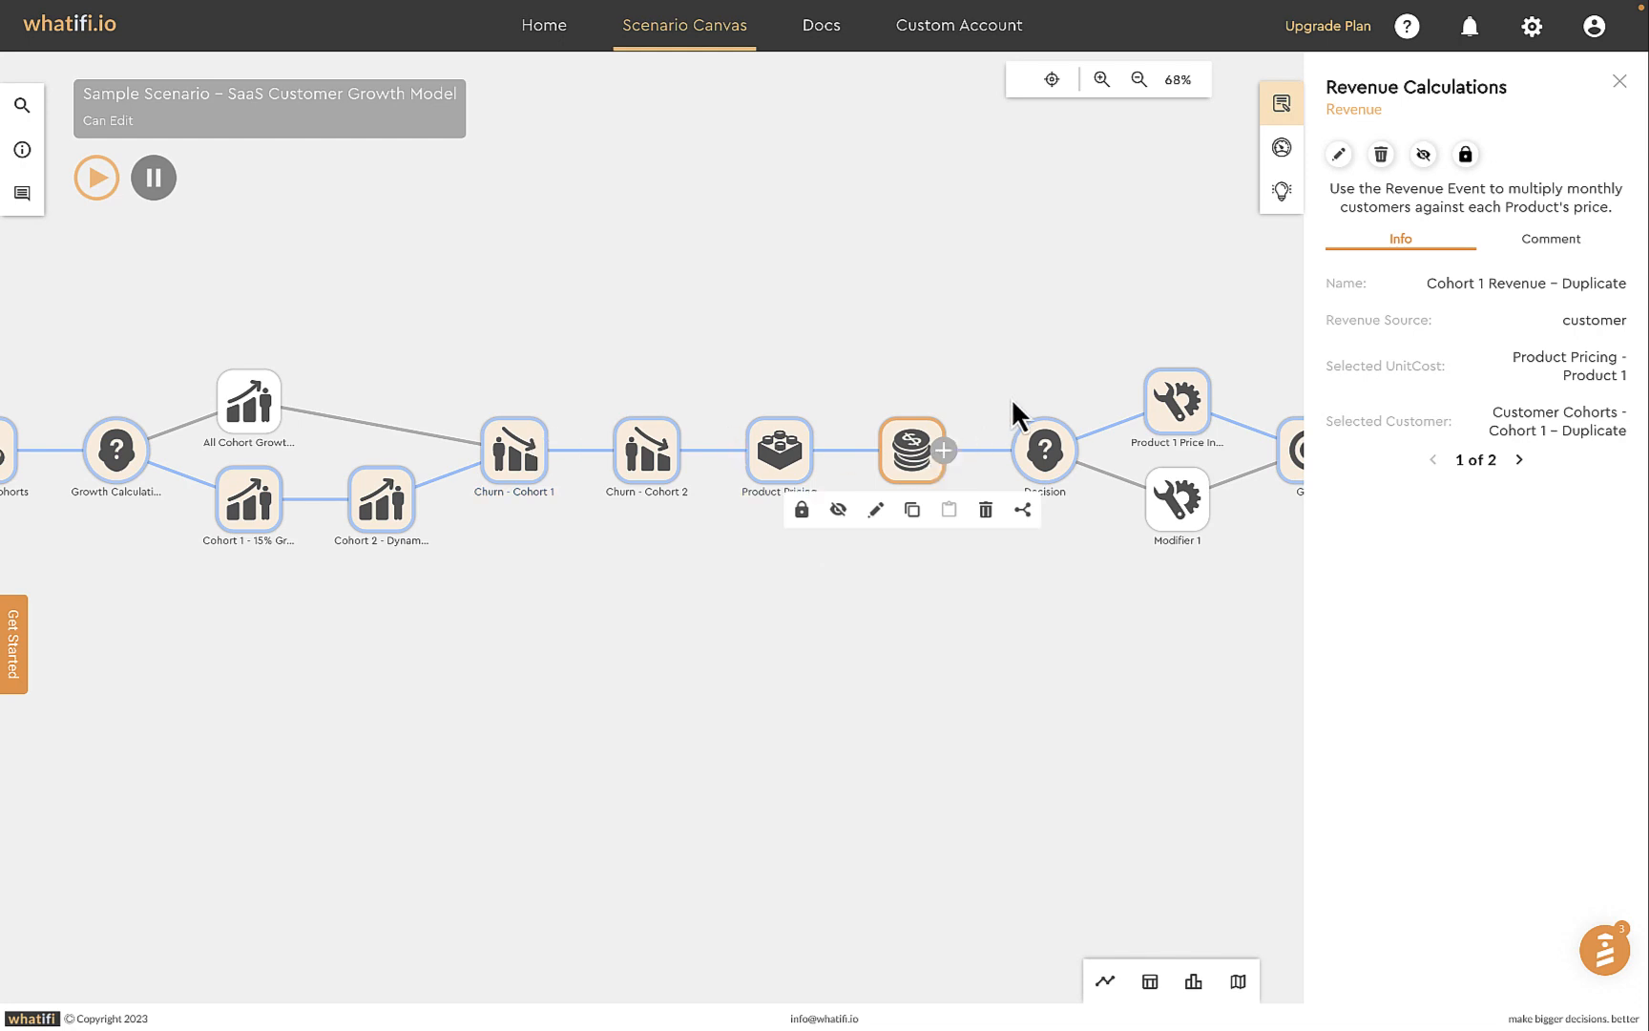
- Review the details of the two price modifiers on the second decision's branches and both records of the Goals event
left_click_drag(1018, 385, 899, 398)
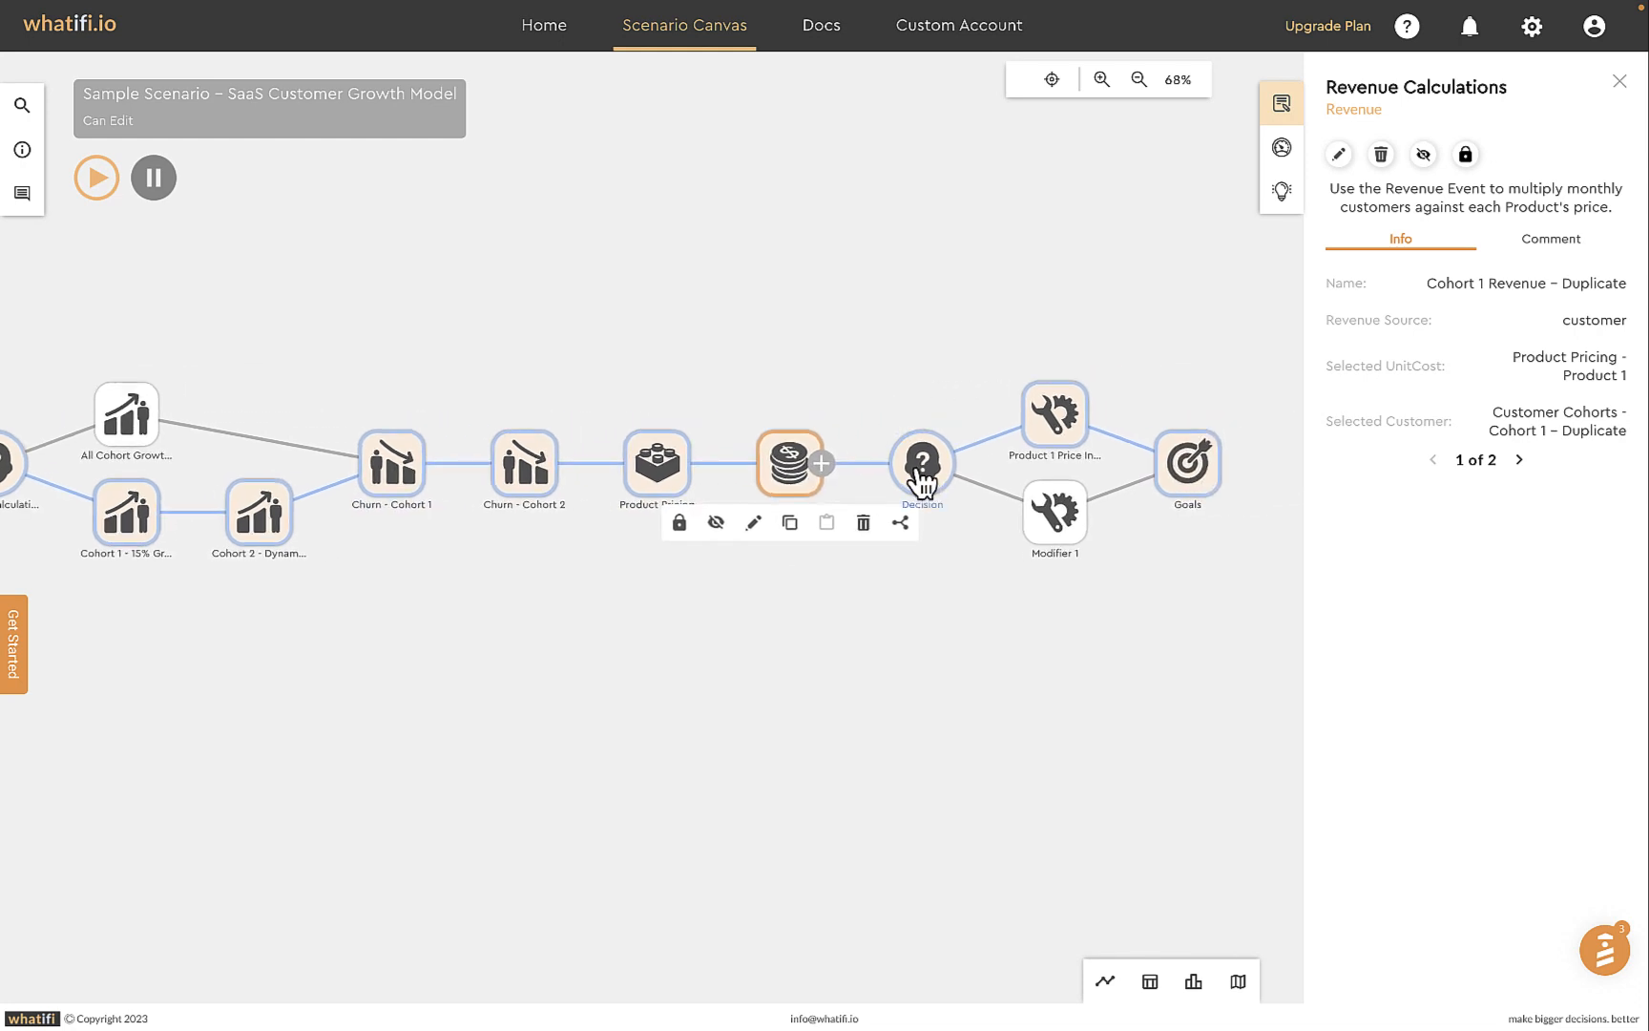
left_click(1066, 429)
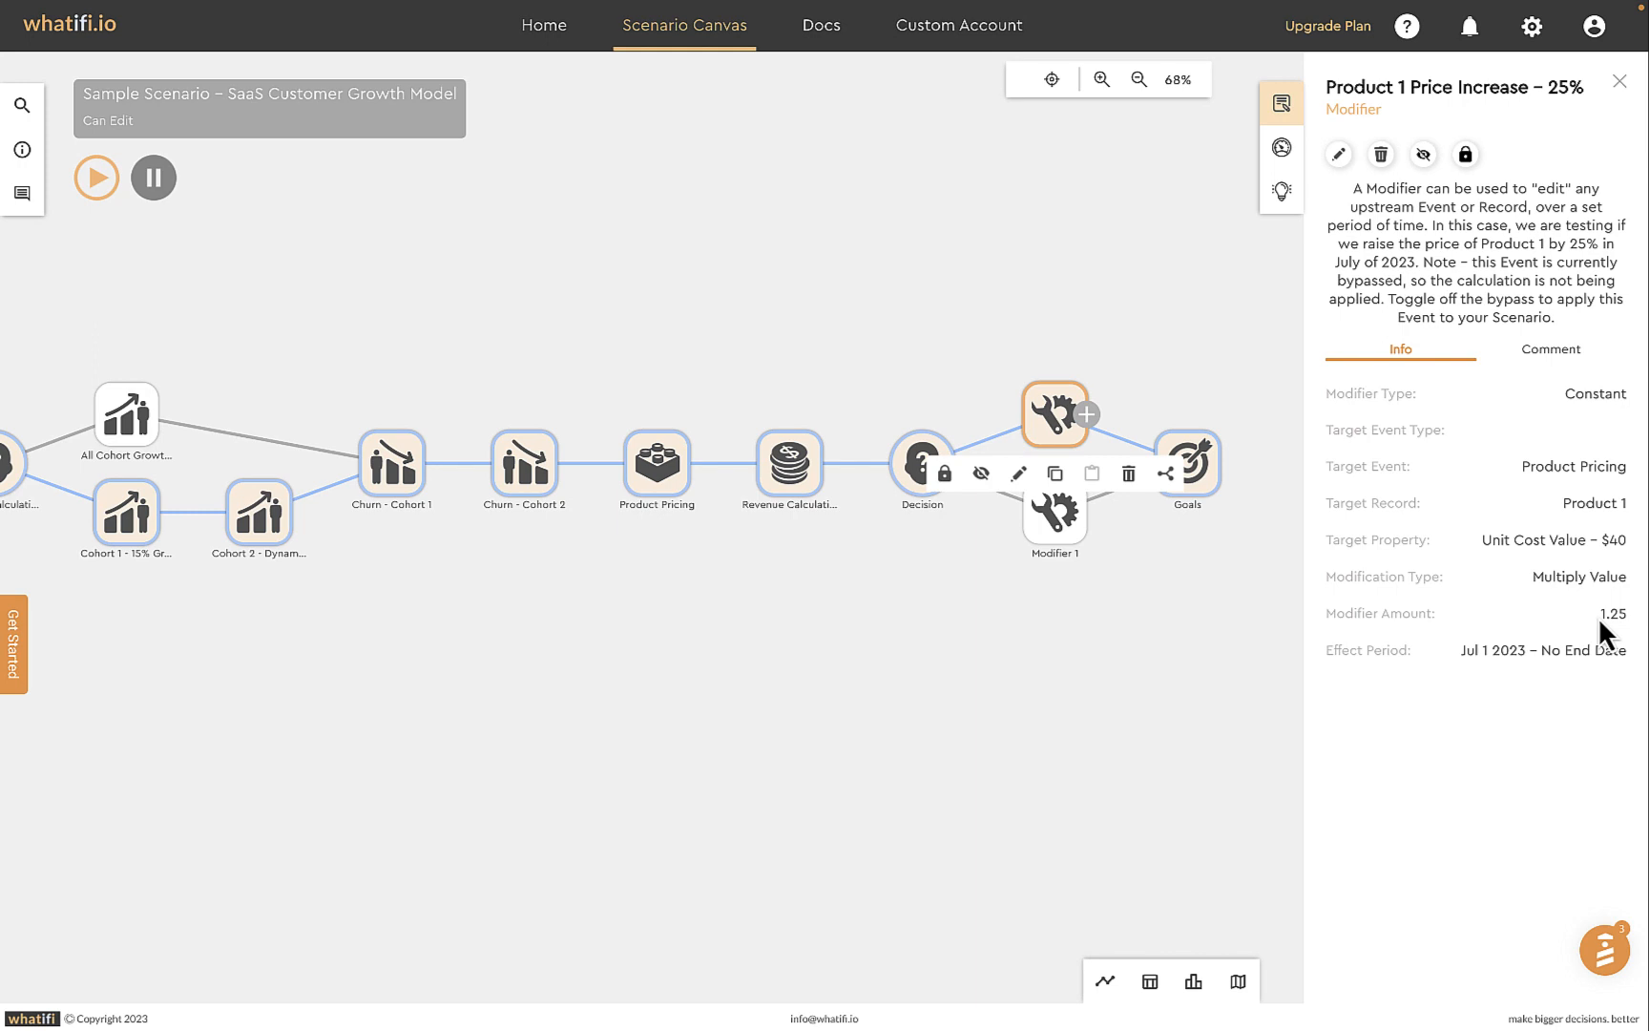
left_click(1055, 512)
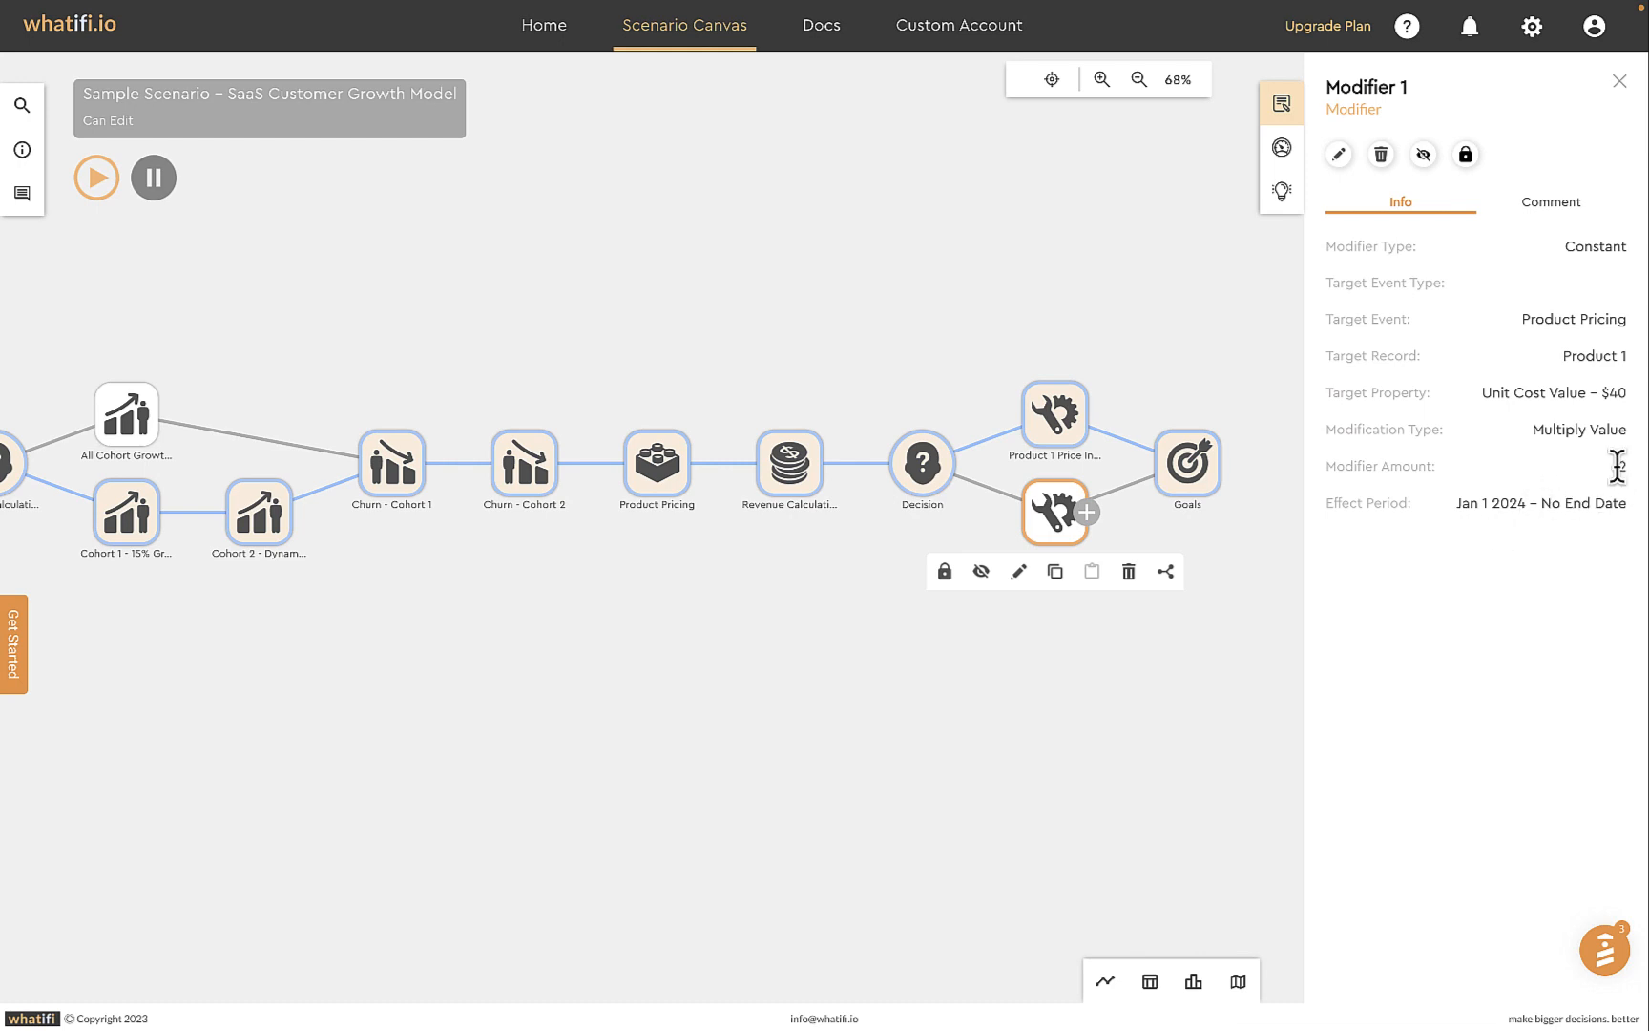
left_click(1186, 468)
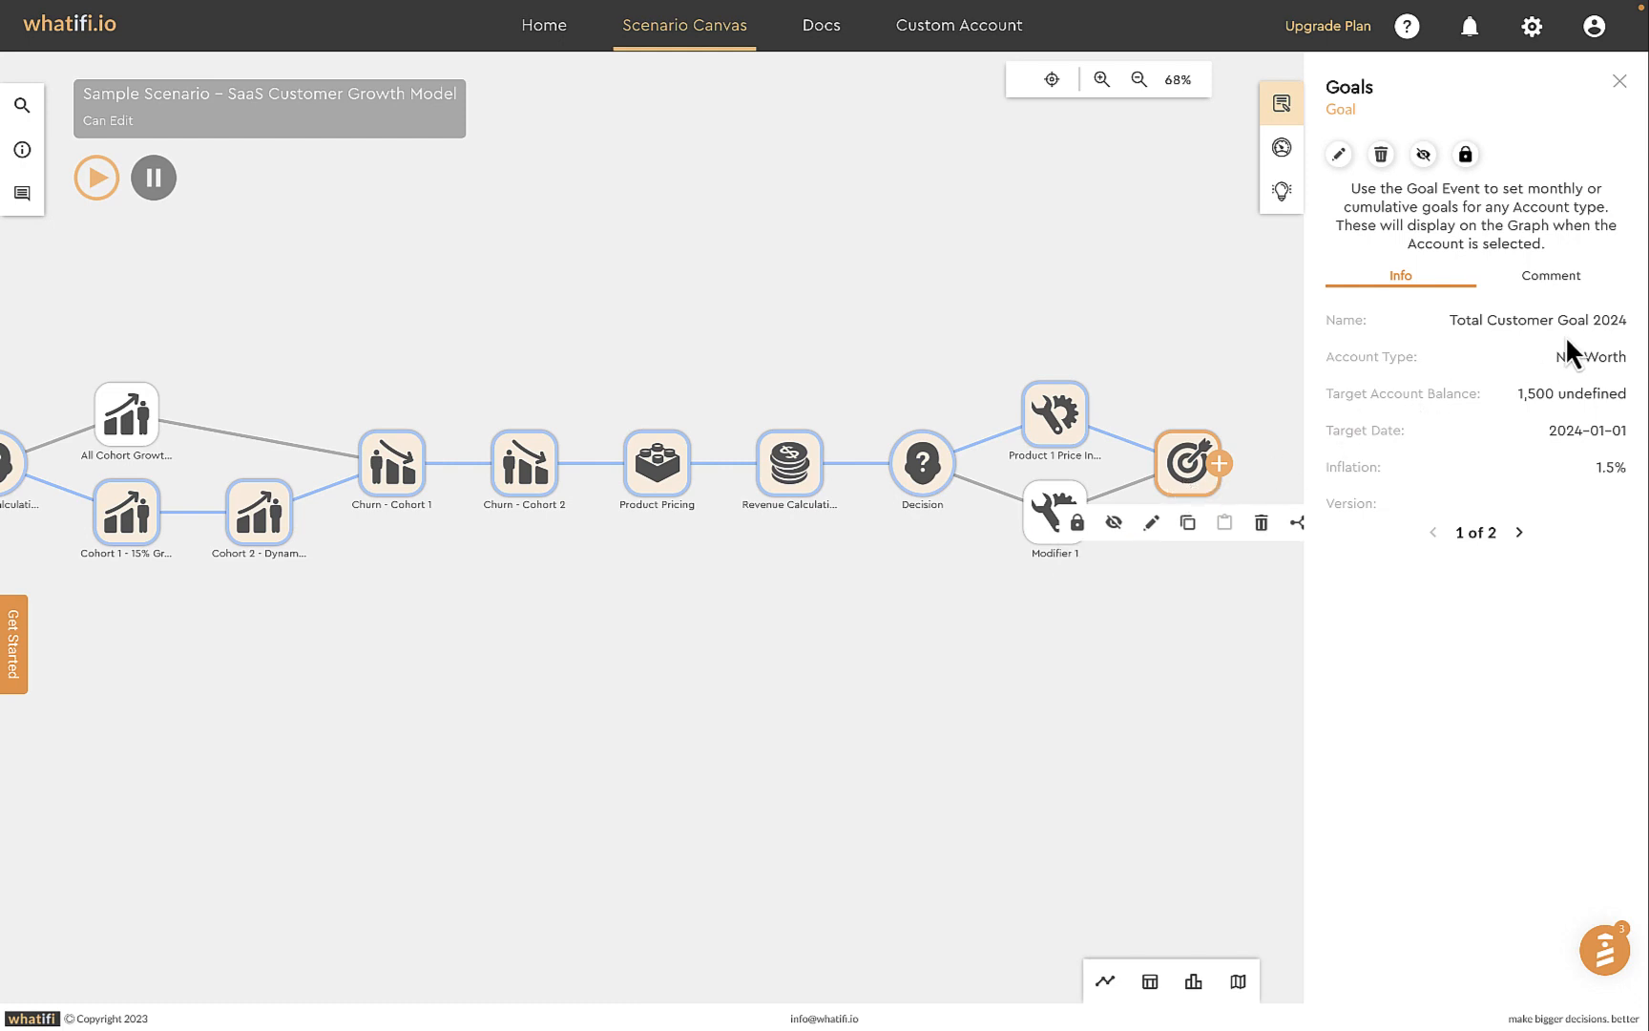
left_click(1519, 532)
- Fit the whole scenario on the canvas and select all scenario threads in the Decision Engine
left_click(1283, 149)
left_click(1052, 81)
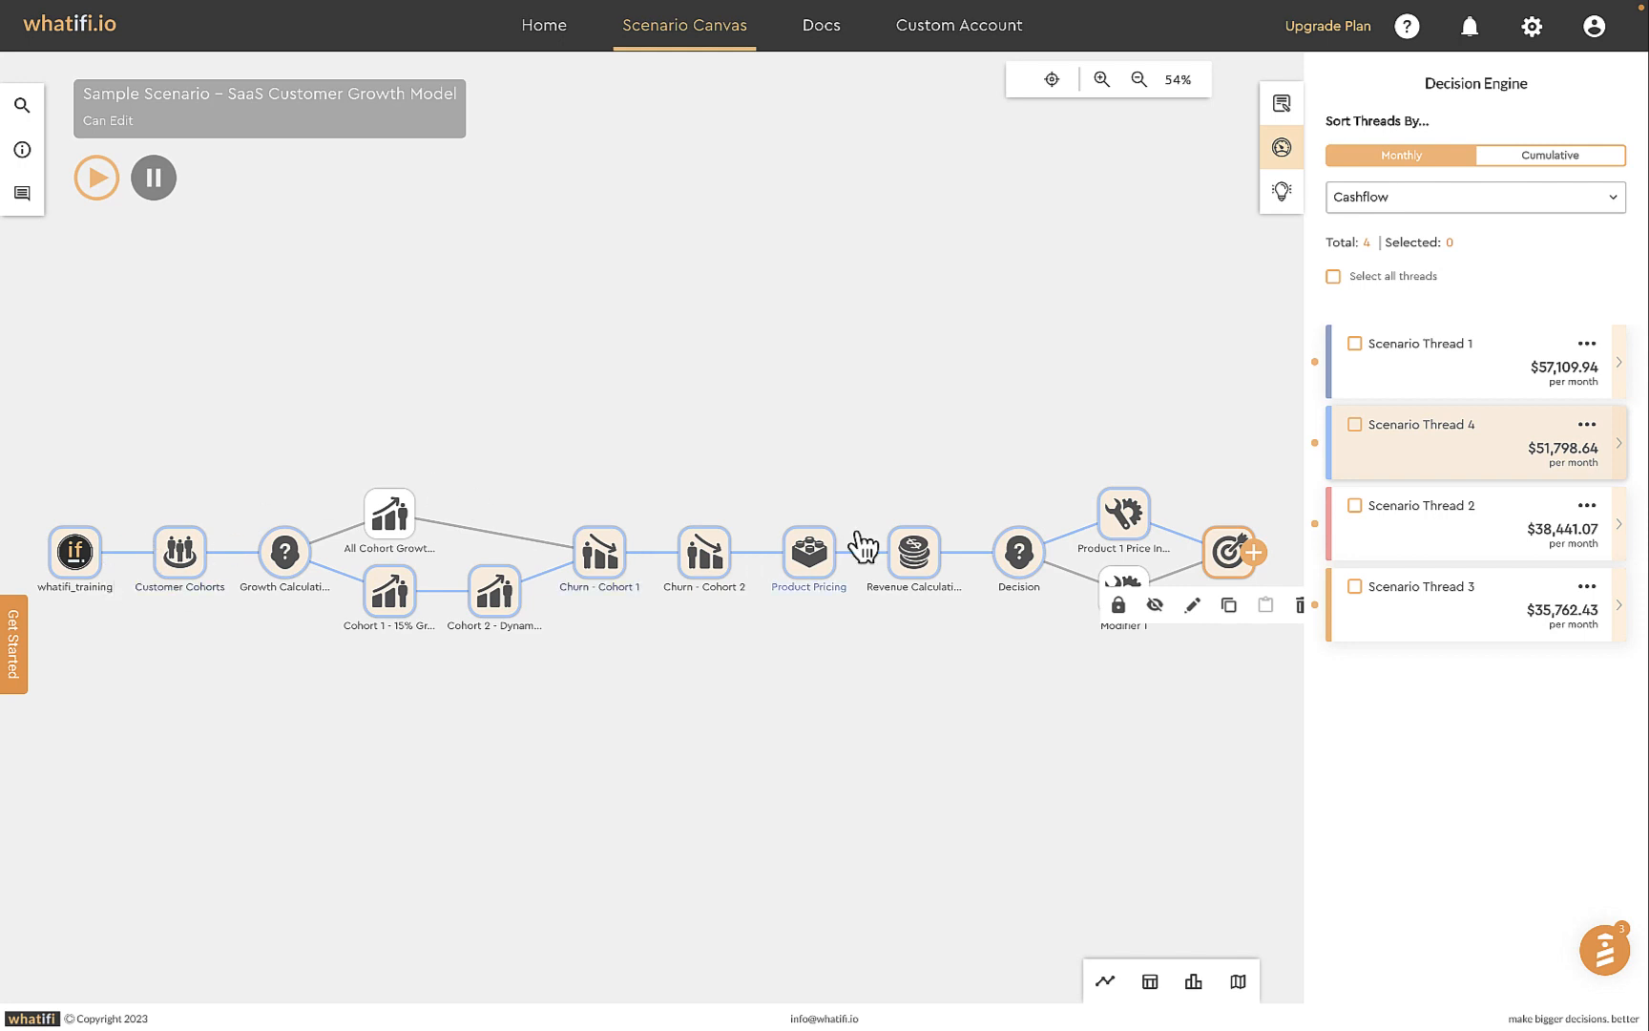
left_click_drag(947, 497, 950, 448)
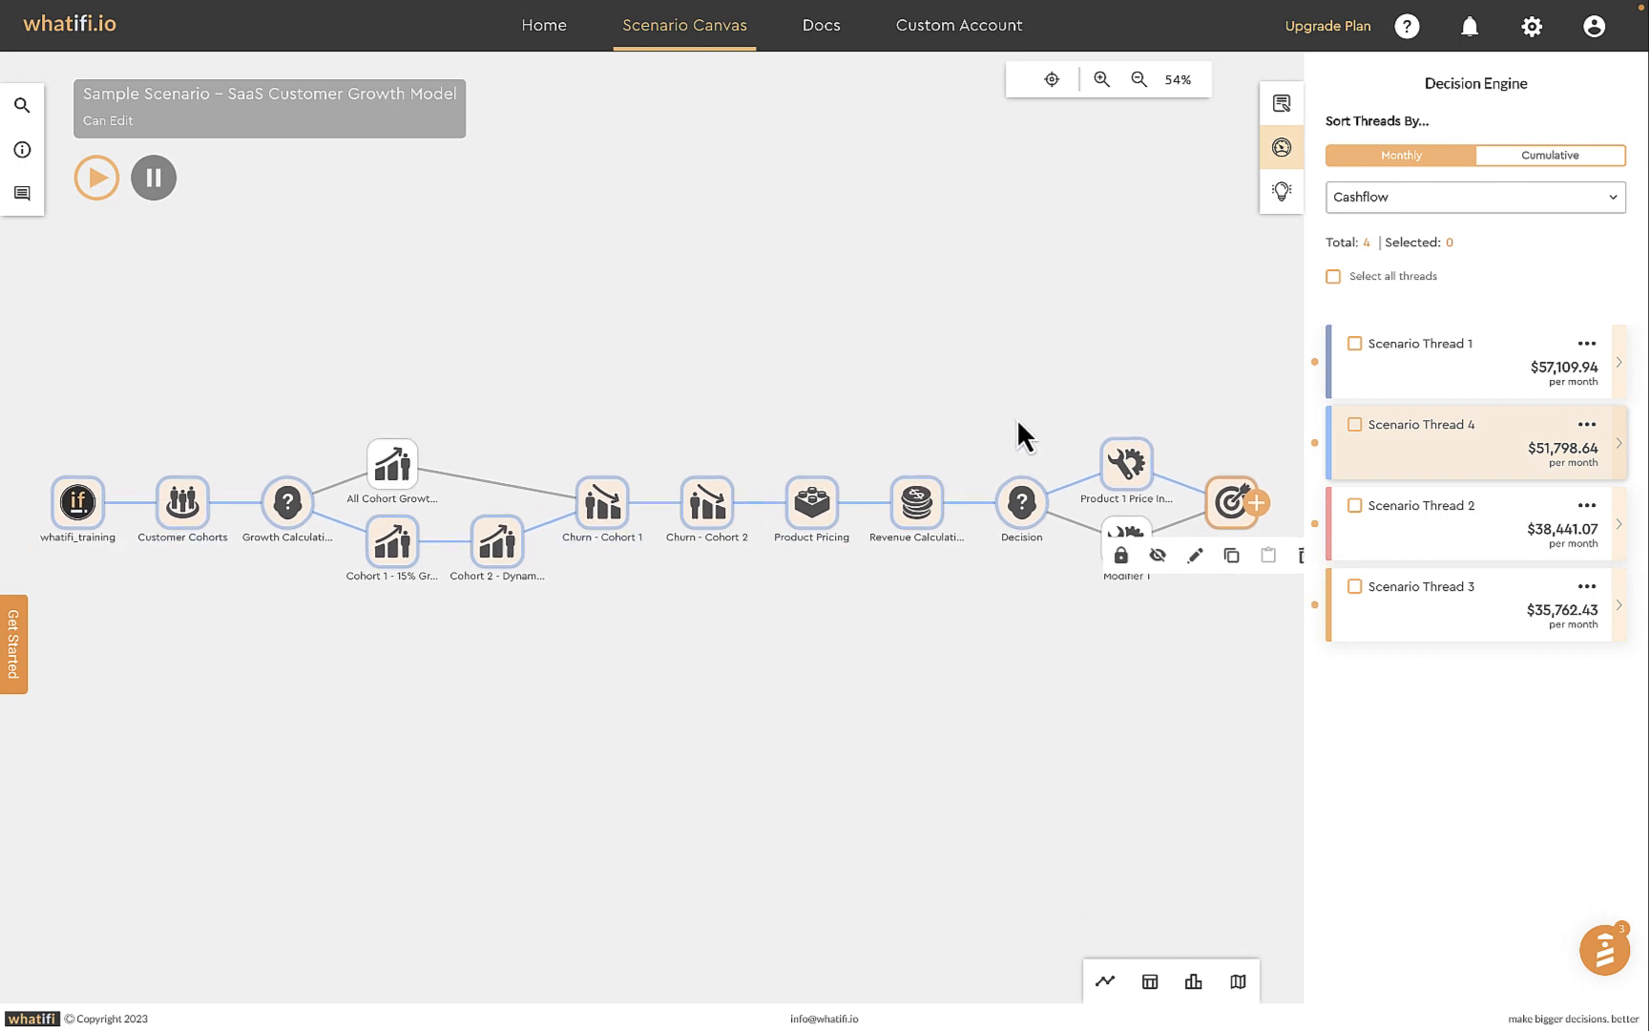
left_click(1335, 276)
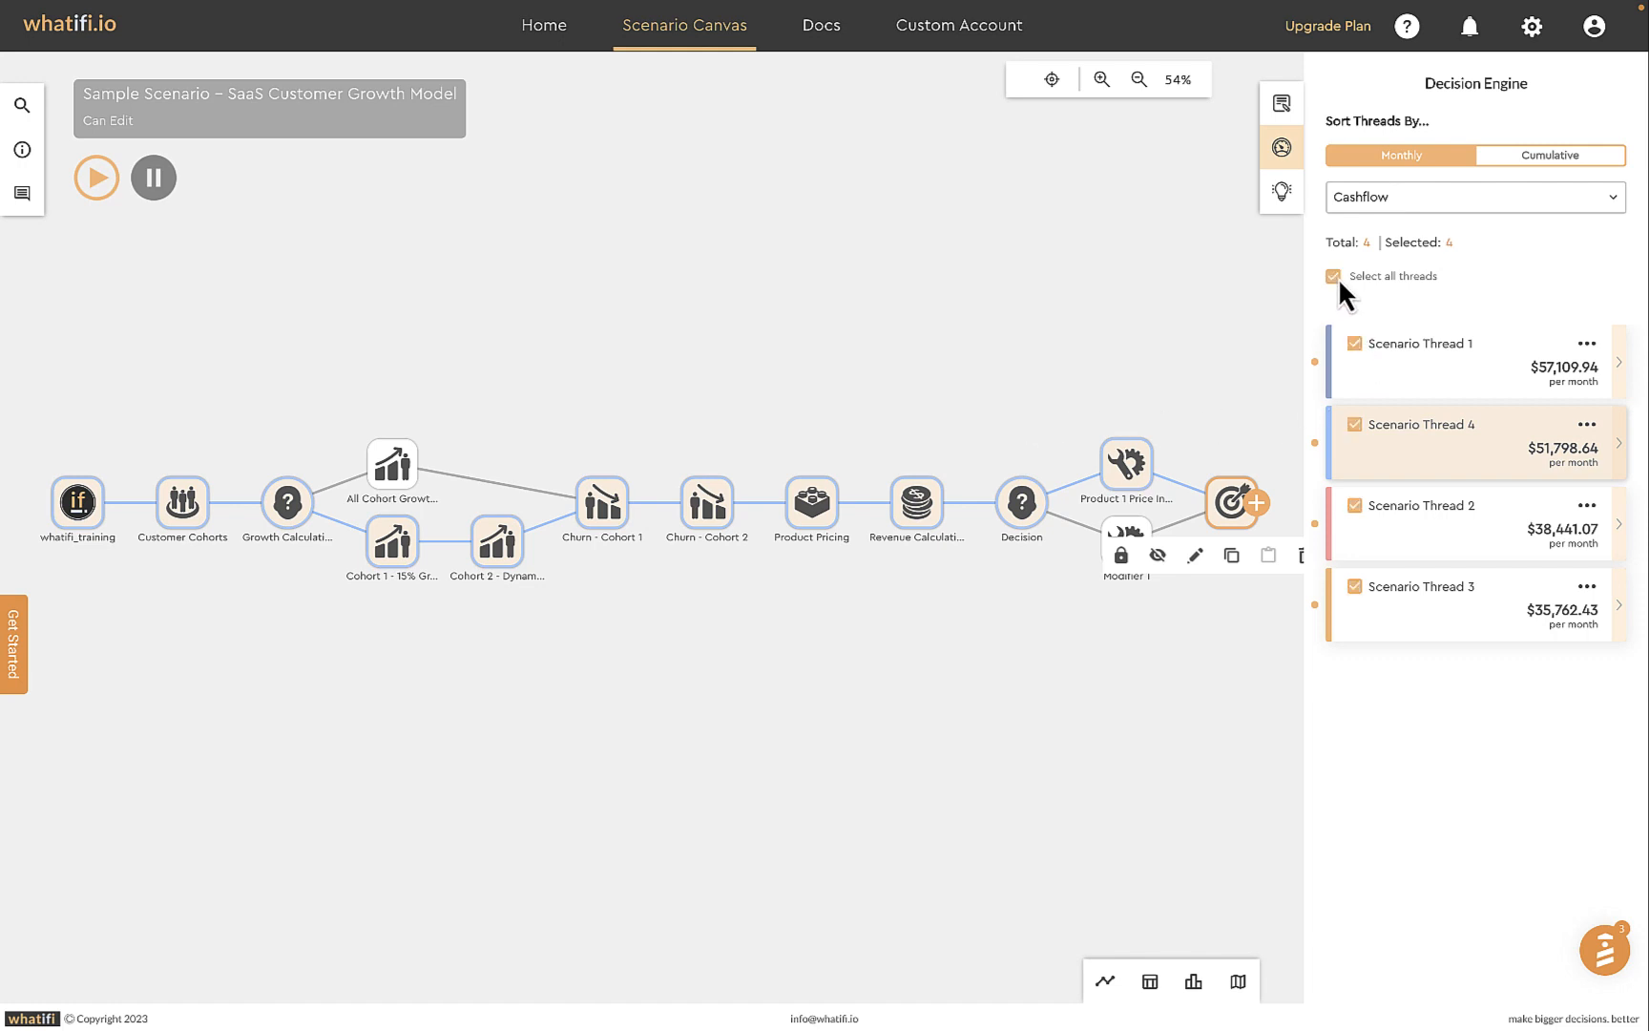
- Open the thread graph with cumulative Cashflow values and sort the Decision Engine threads by Customer
left_click(1105, 983)
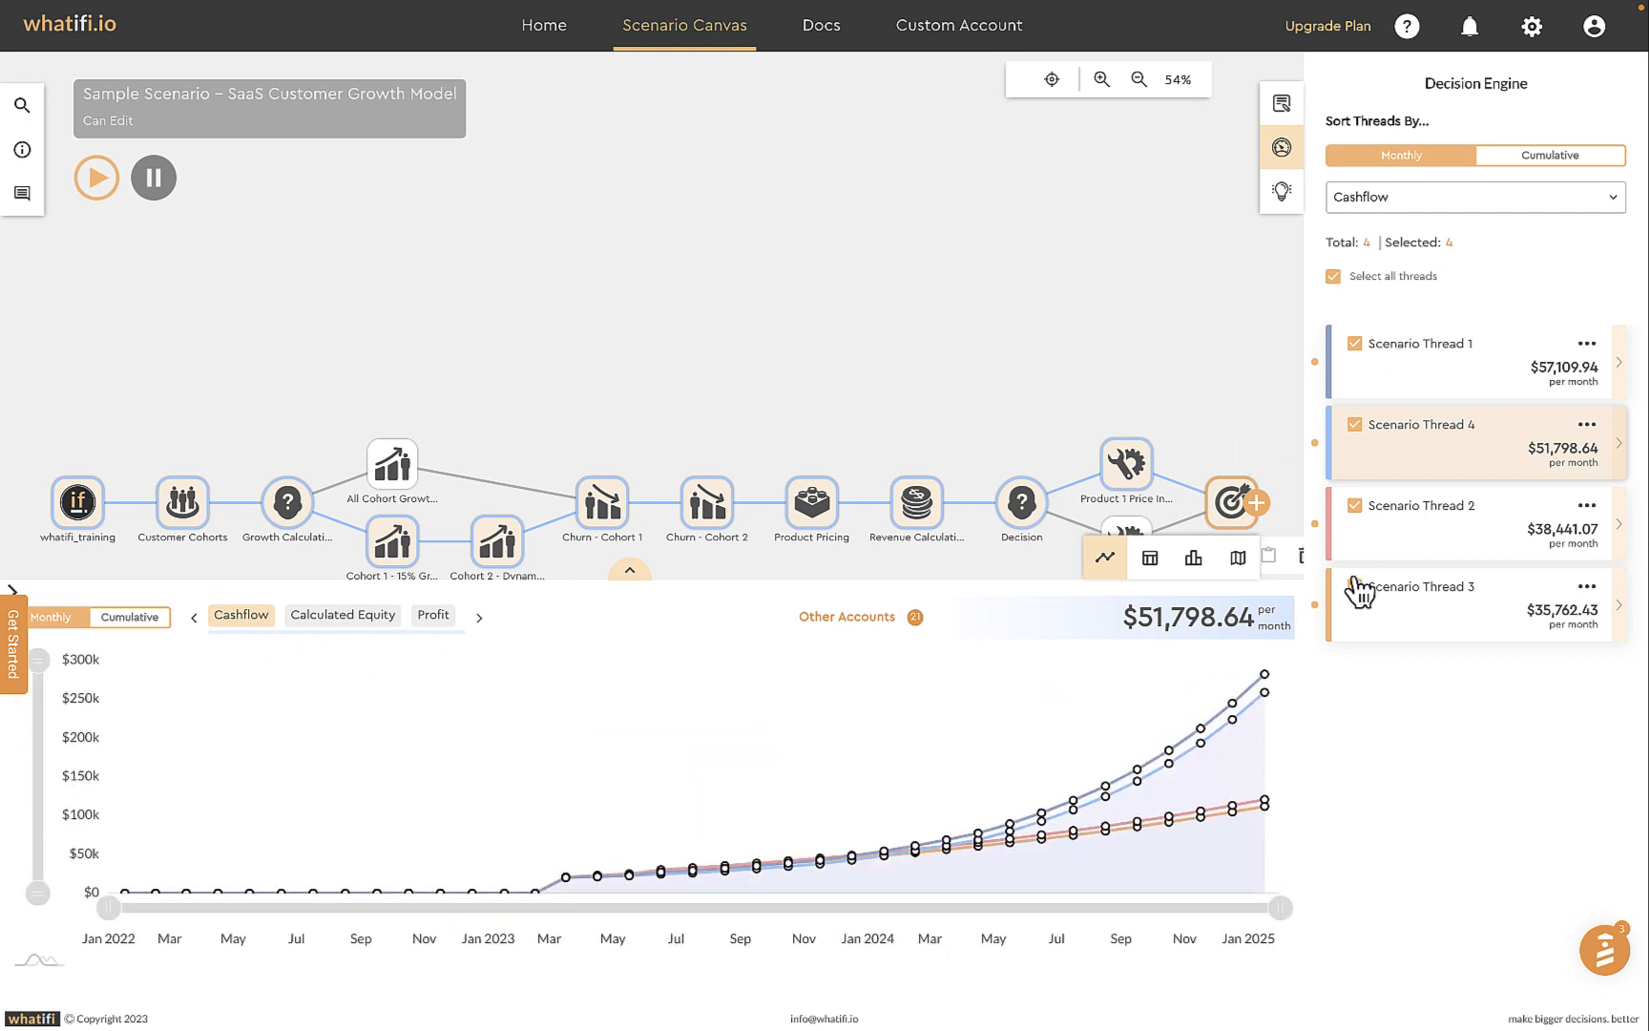
left_click(134, 621)
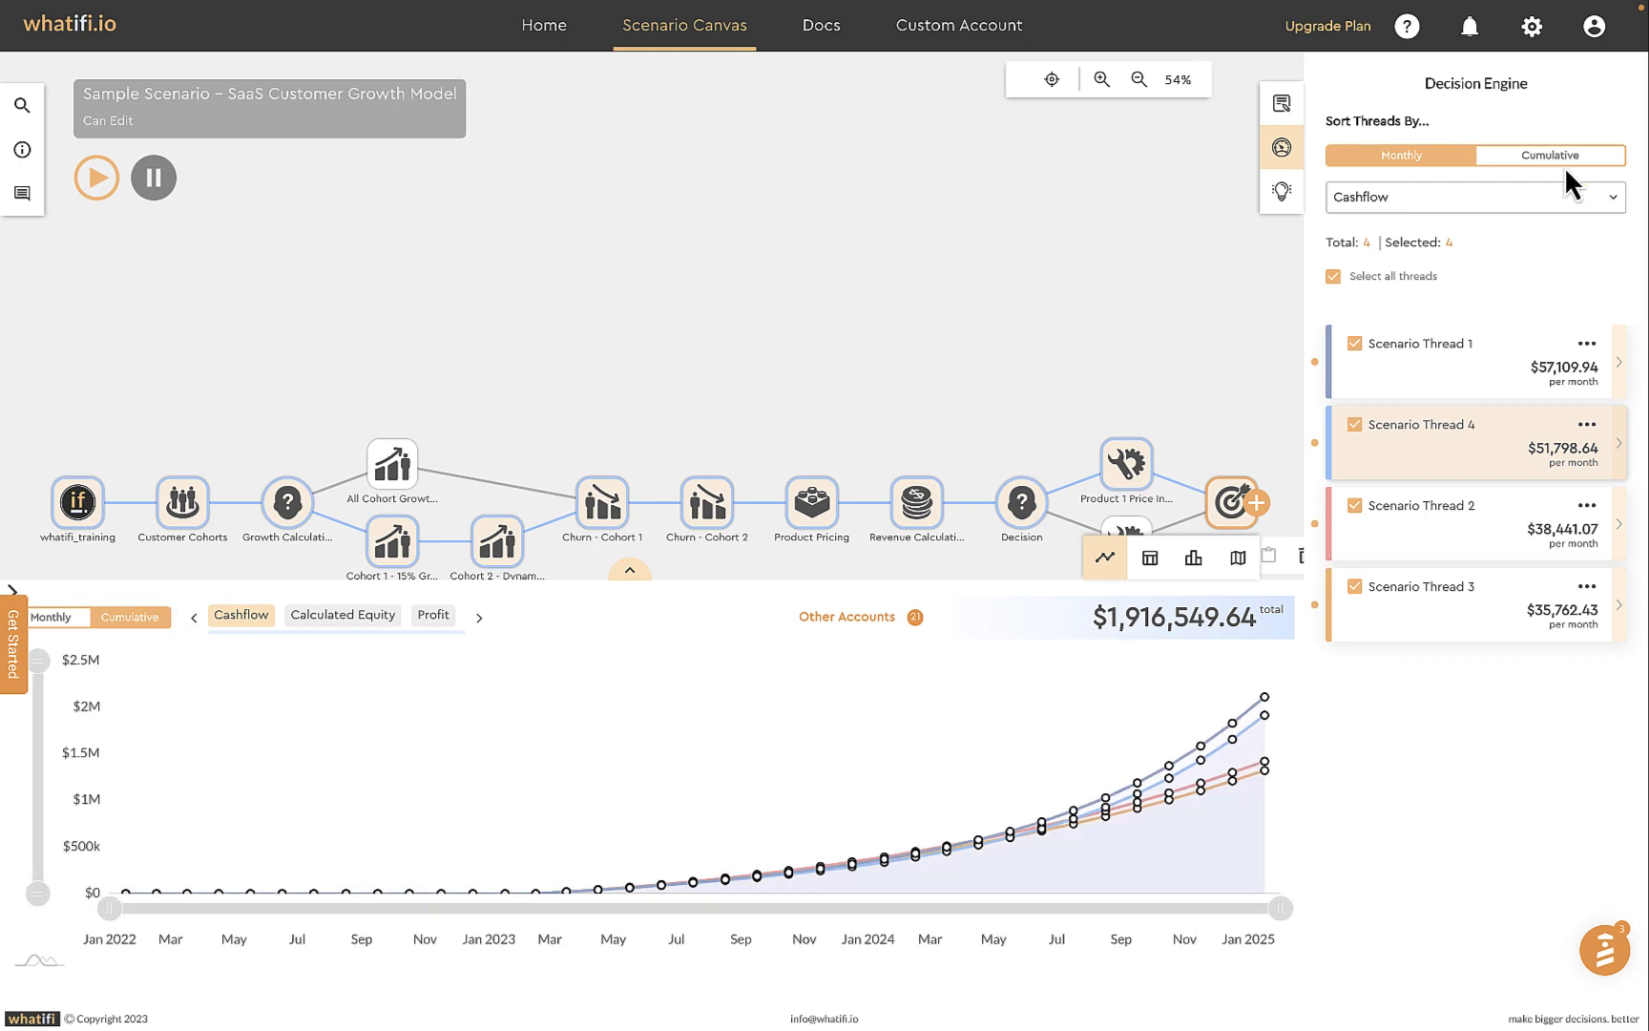
left_click(1601, 208)
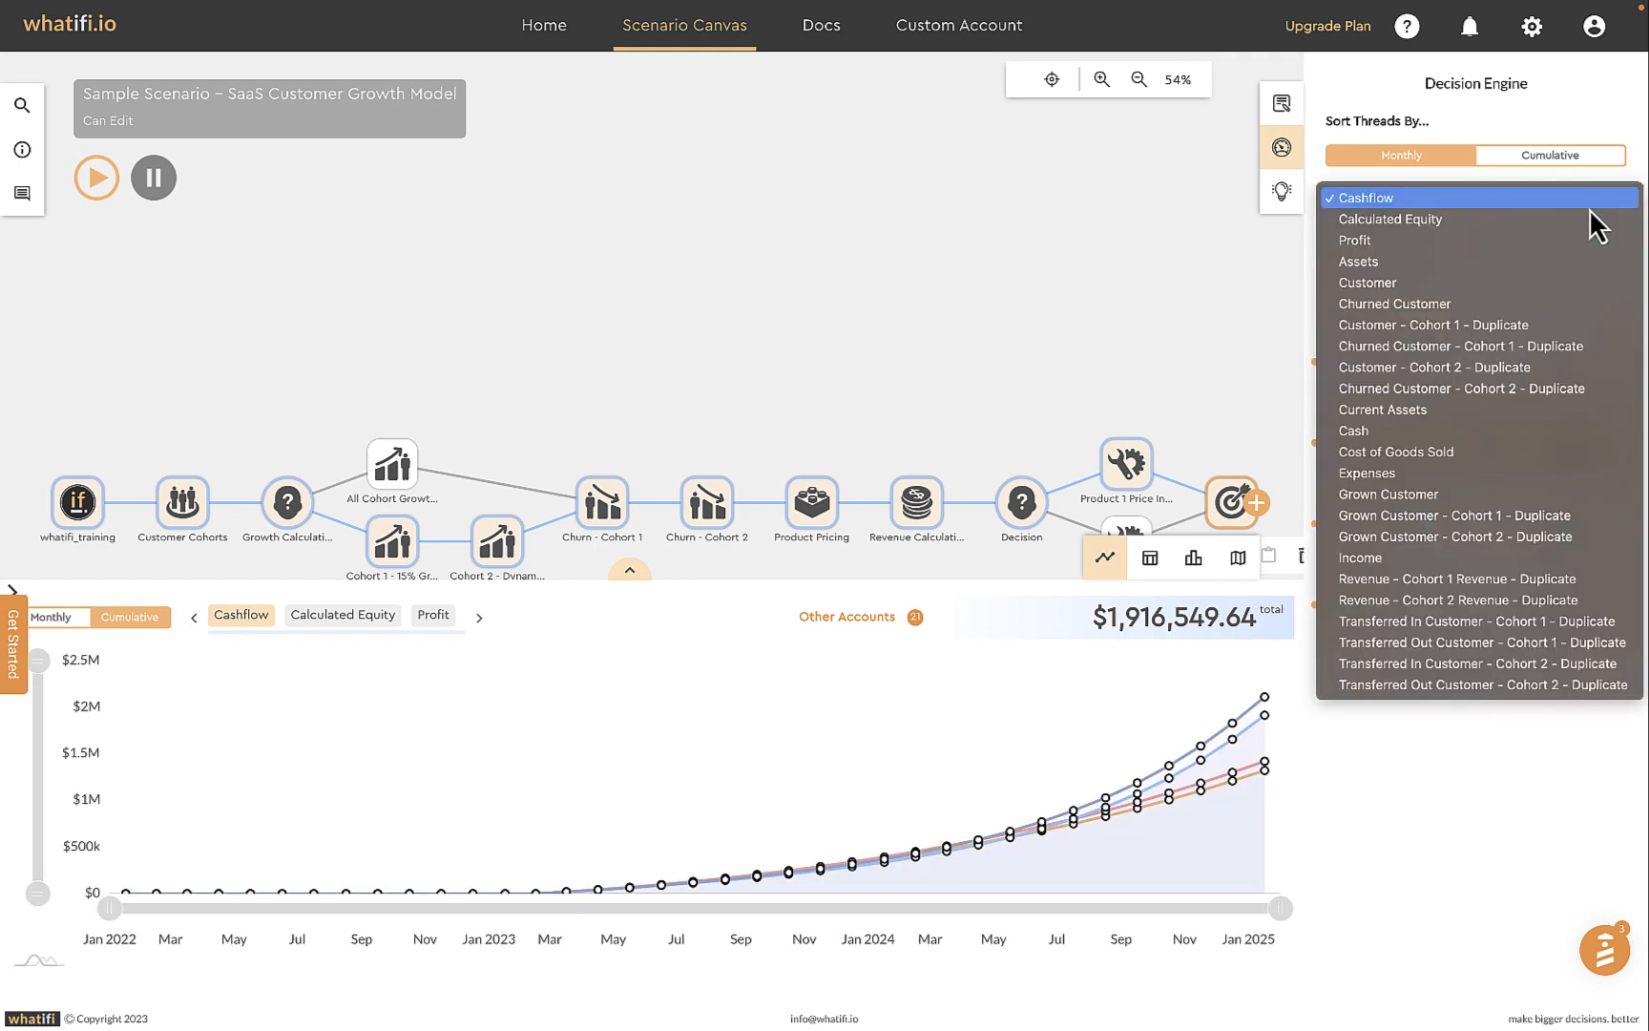
left_click(1416, 283)
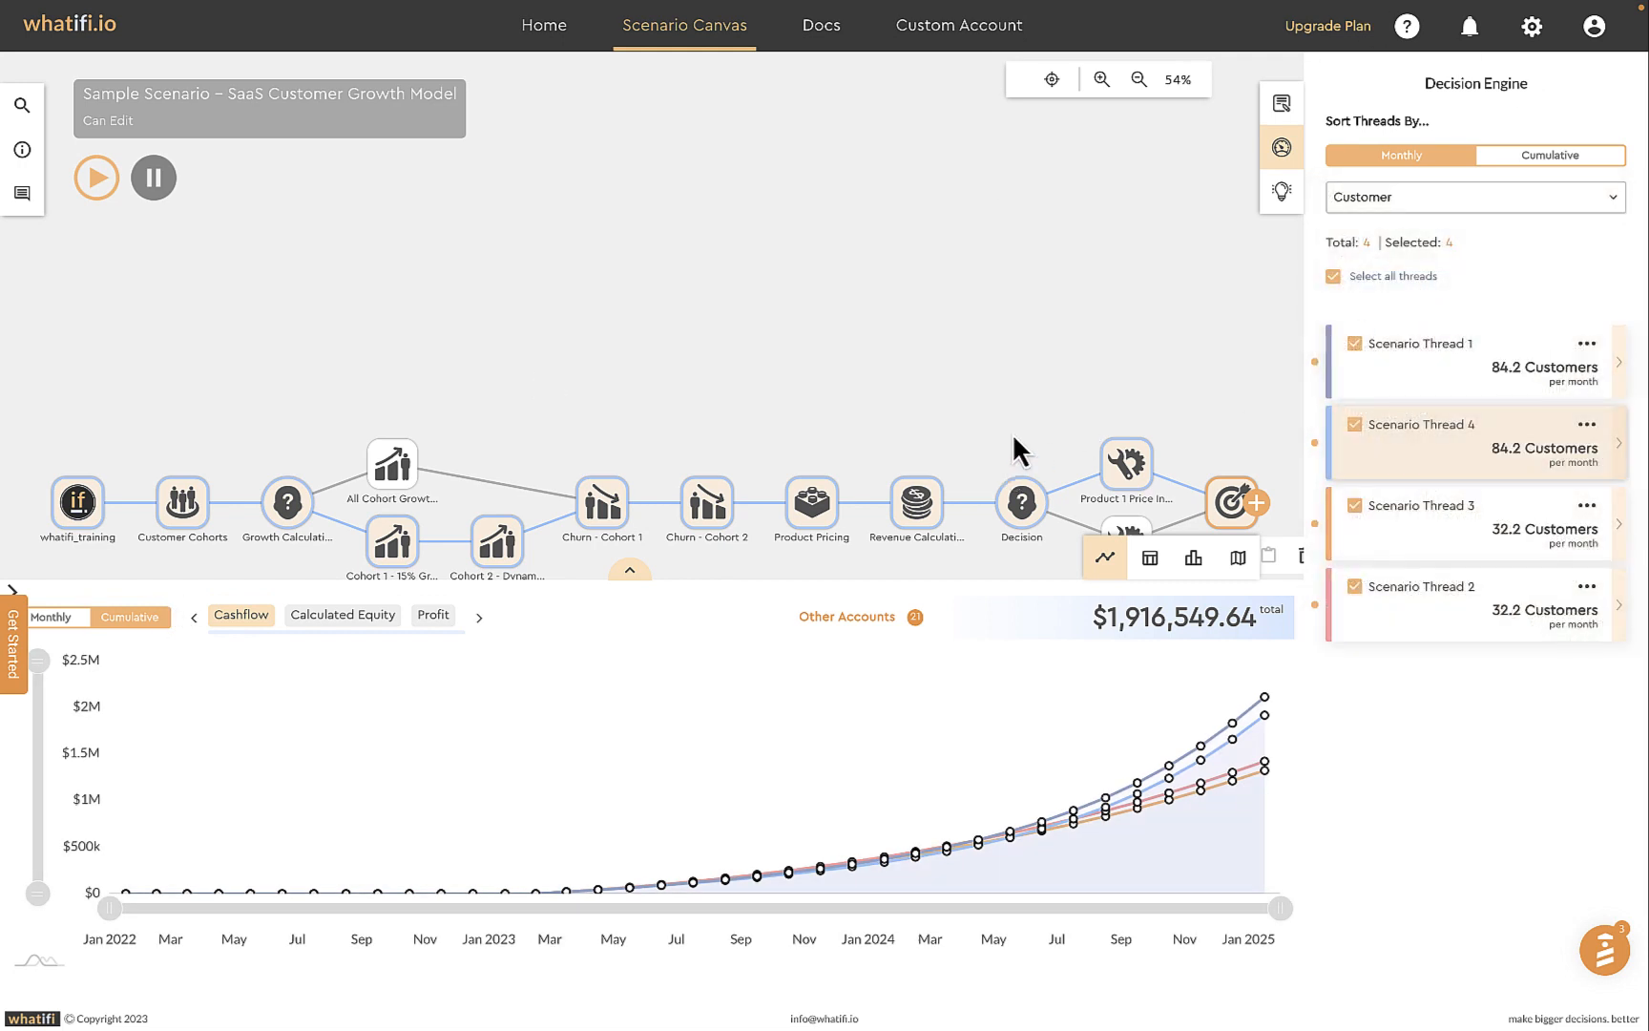
- Add the Customer account to the graph, plot it, and compare the monthly view with the cumulative one, ending on cumulative
left_click(828, 619)
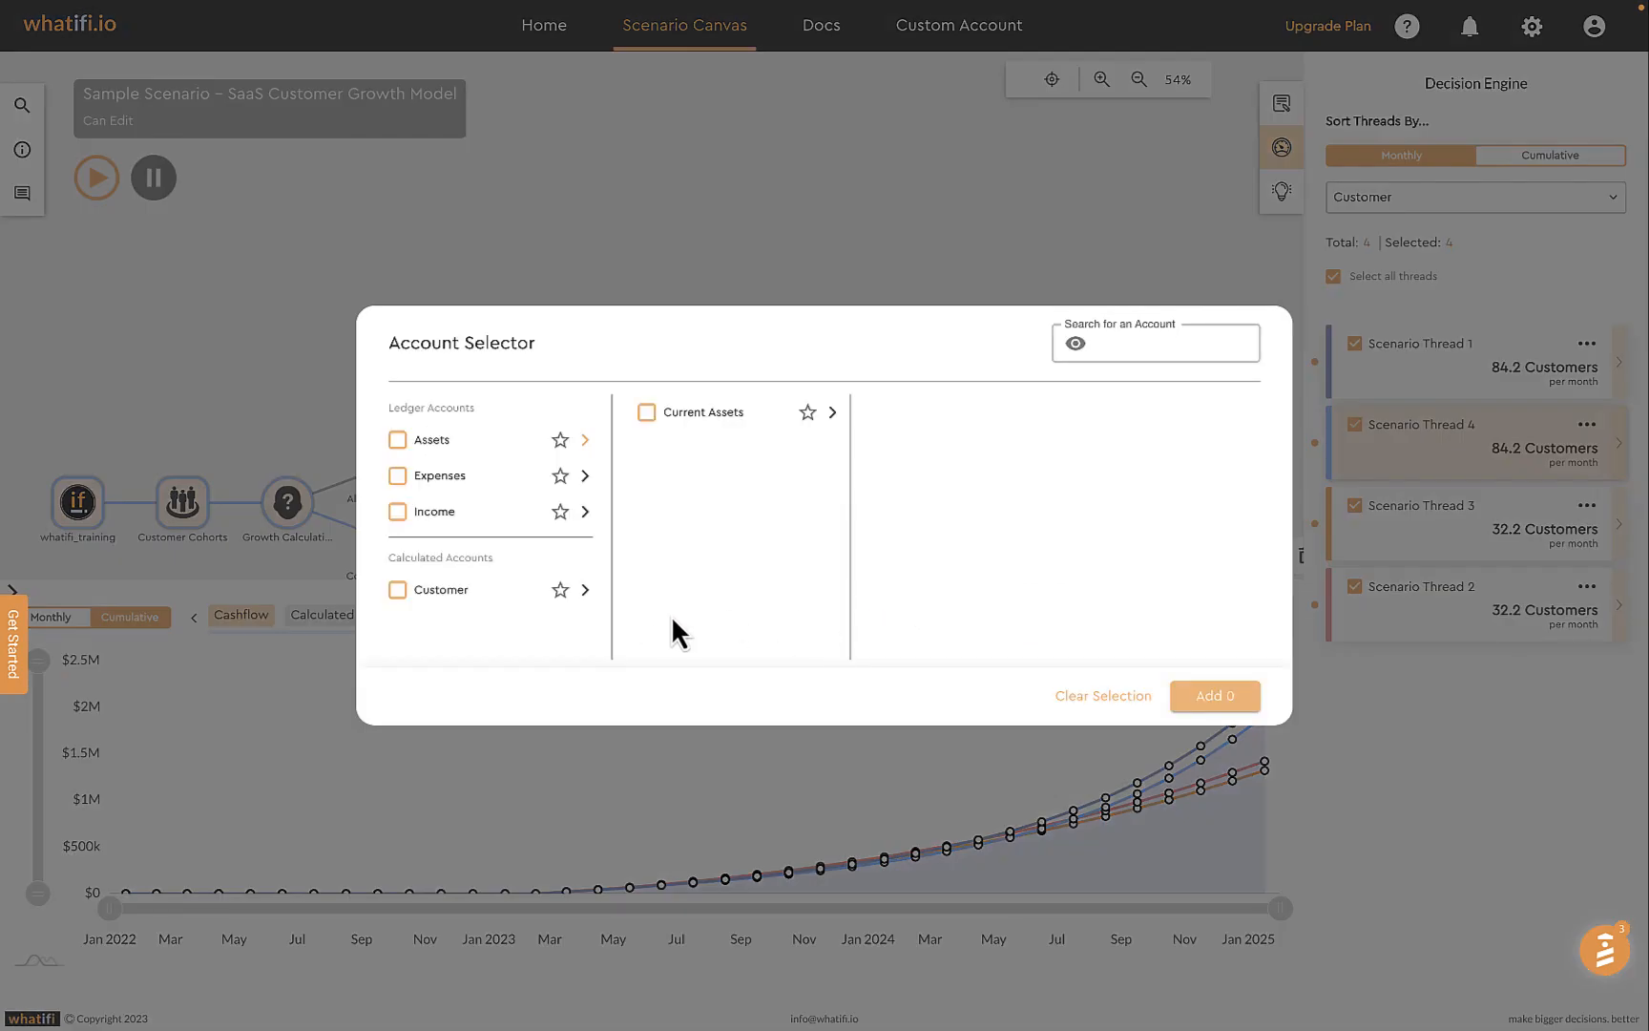
left_click(398, 590)
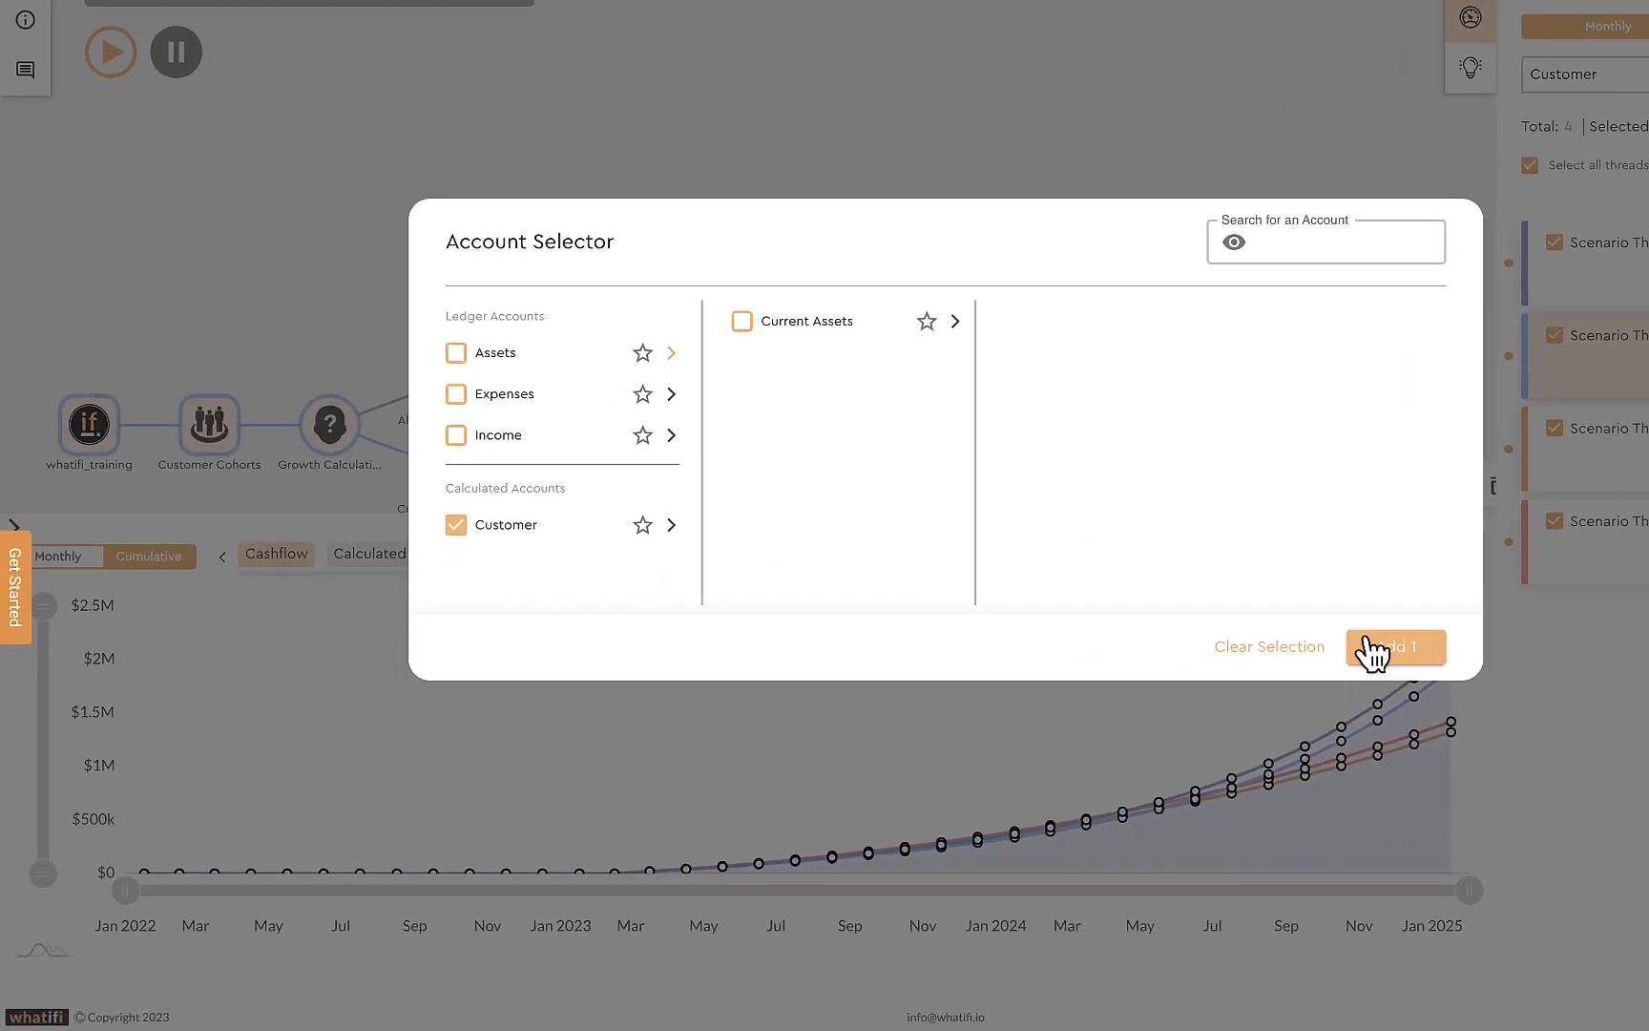
left_click(1374, 649)
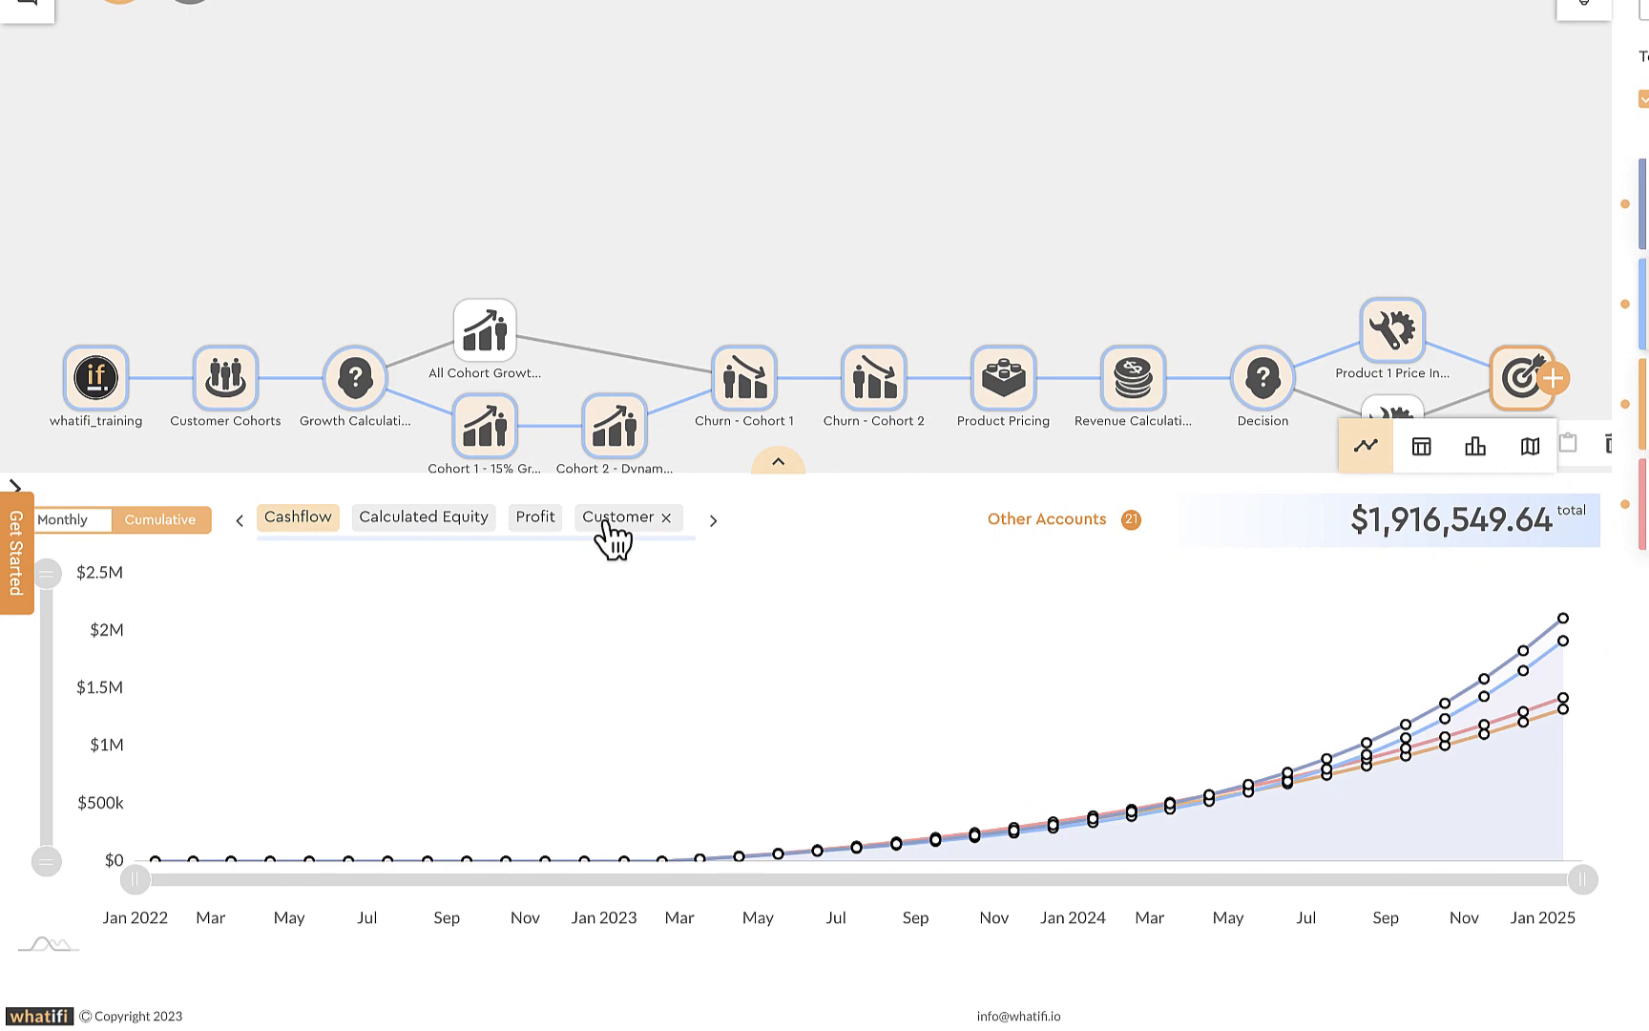
left_click(606, 523)
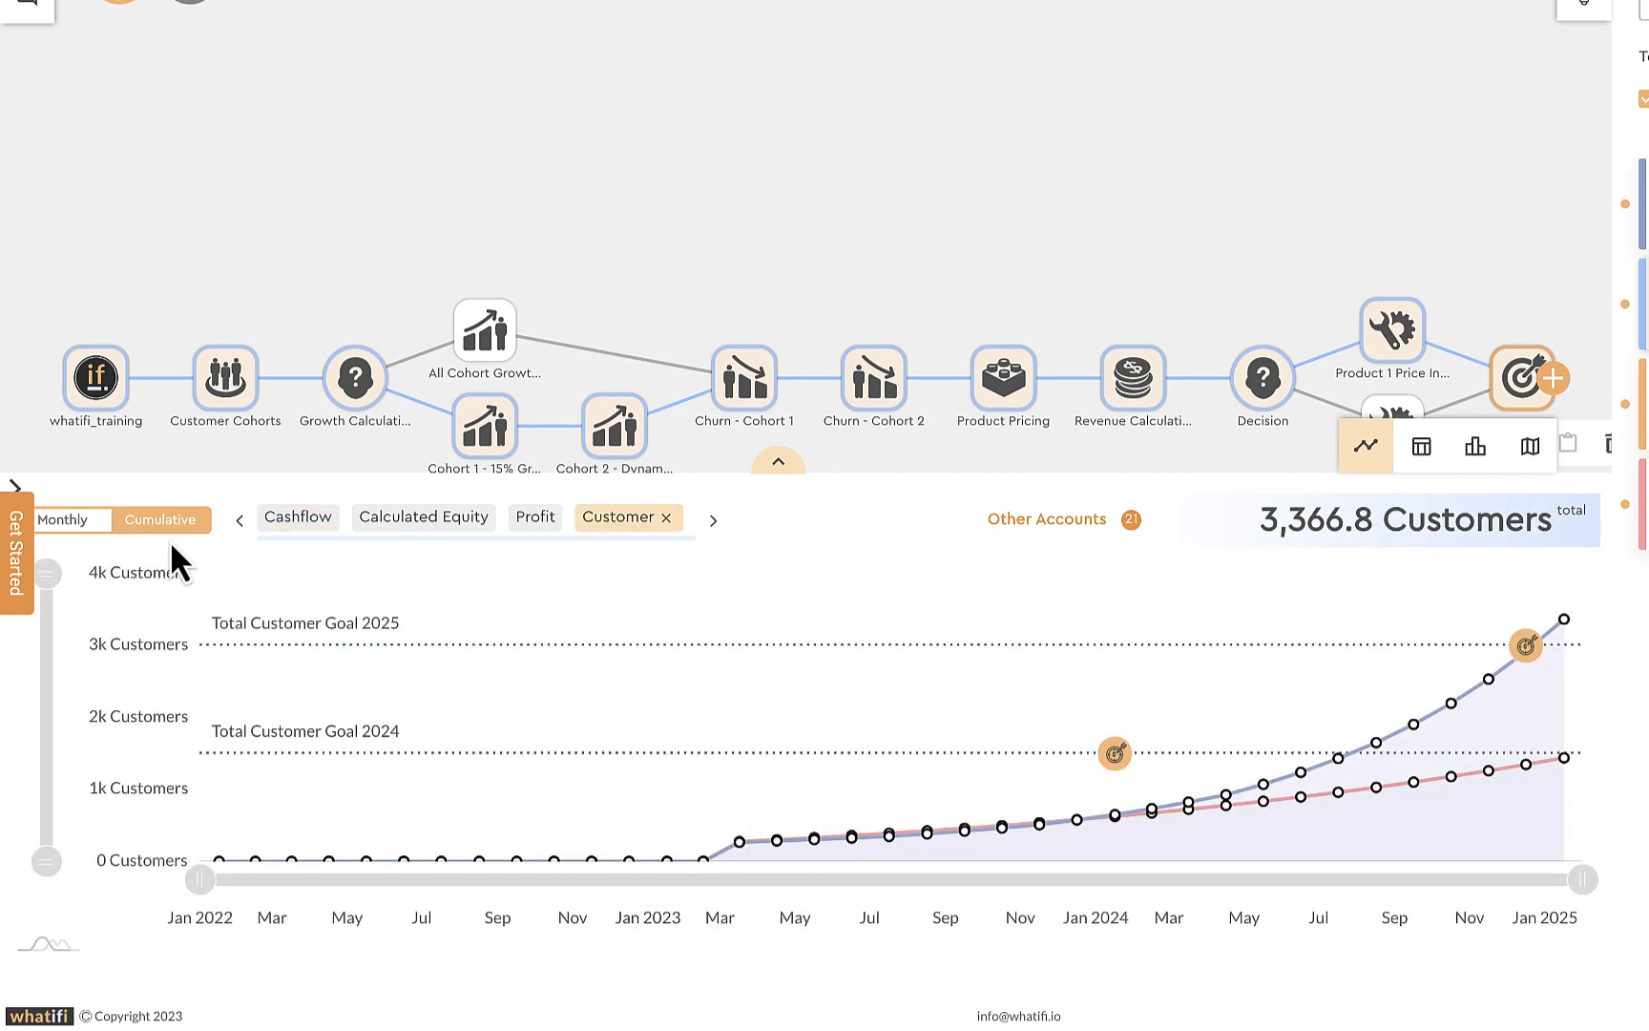
left_click(76, 523)
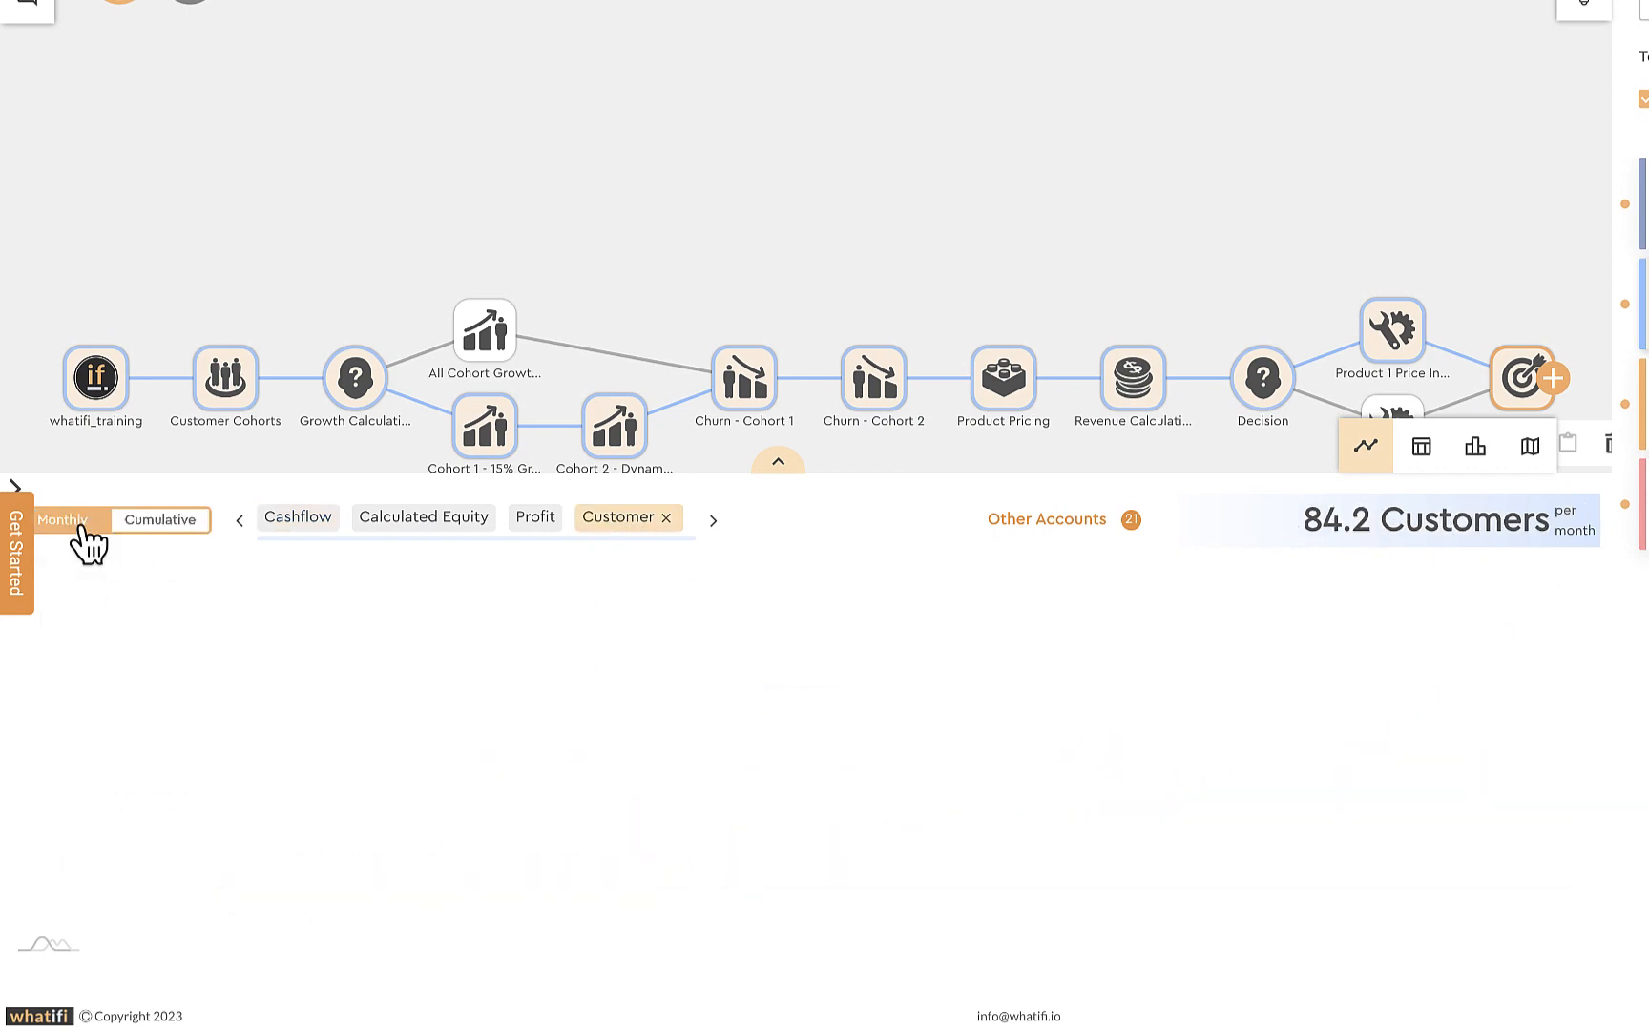
left_click(160, 521)
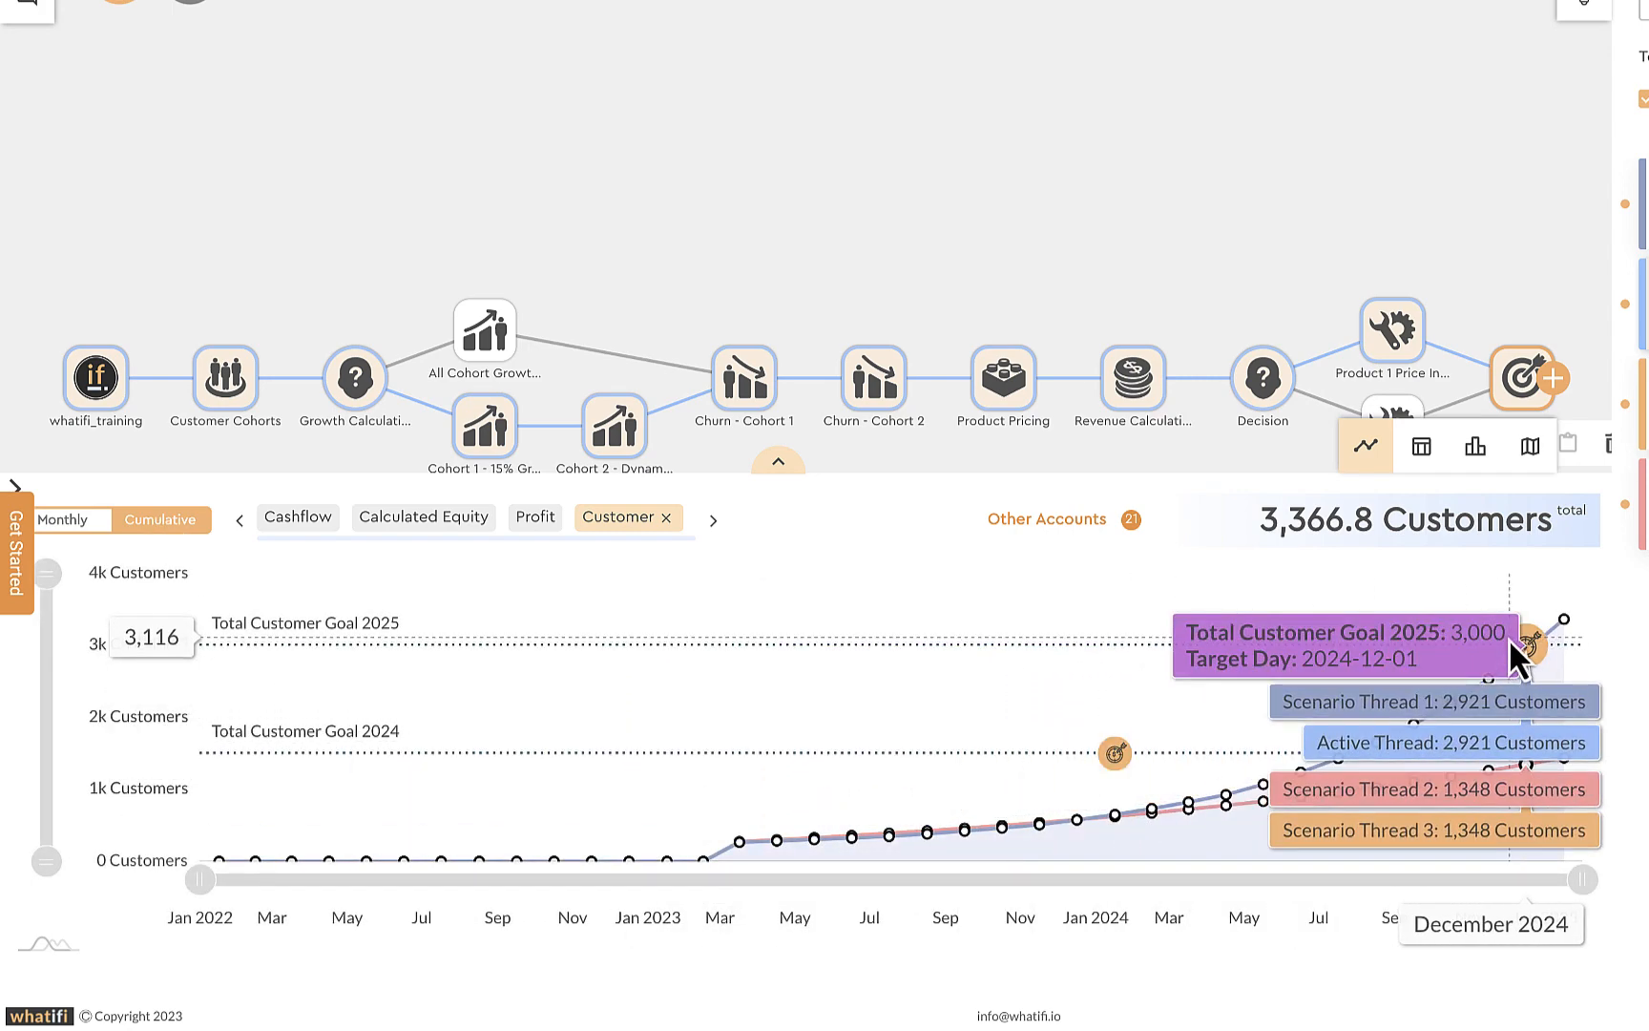
- Clear the selection of all threads and open the event list of Scenario Thread 4
left_click_drag(1246, 234, 1217, 86)
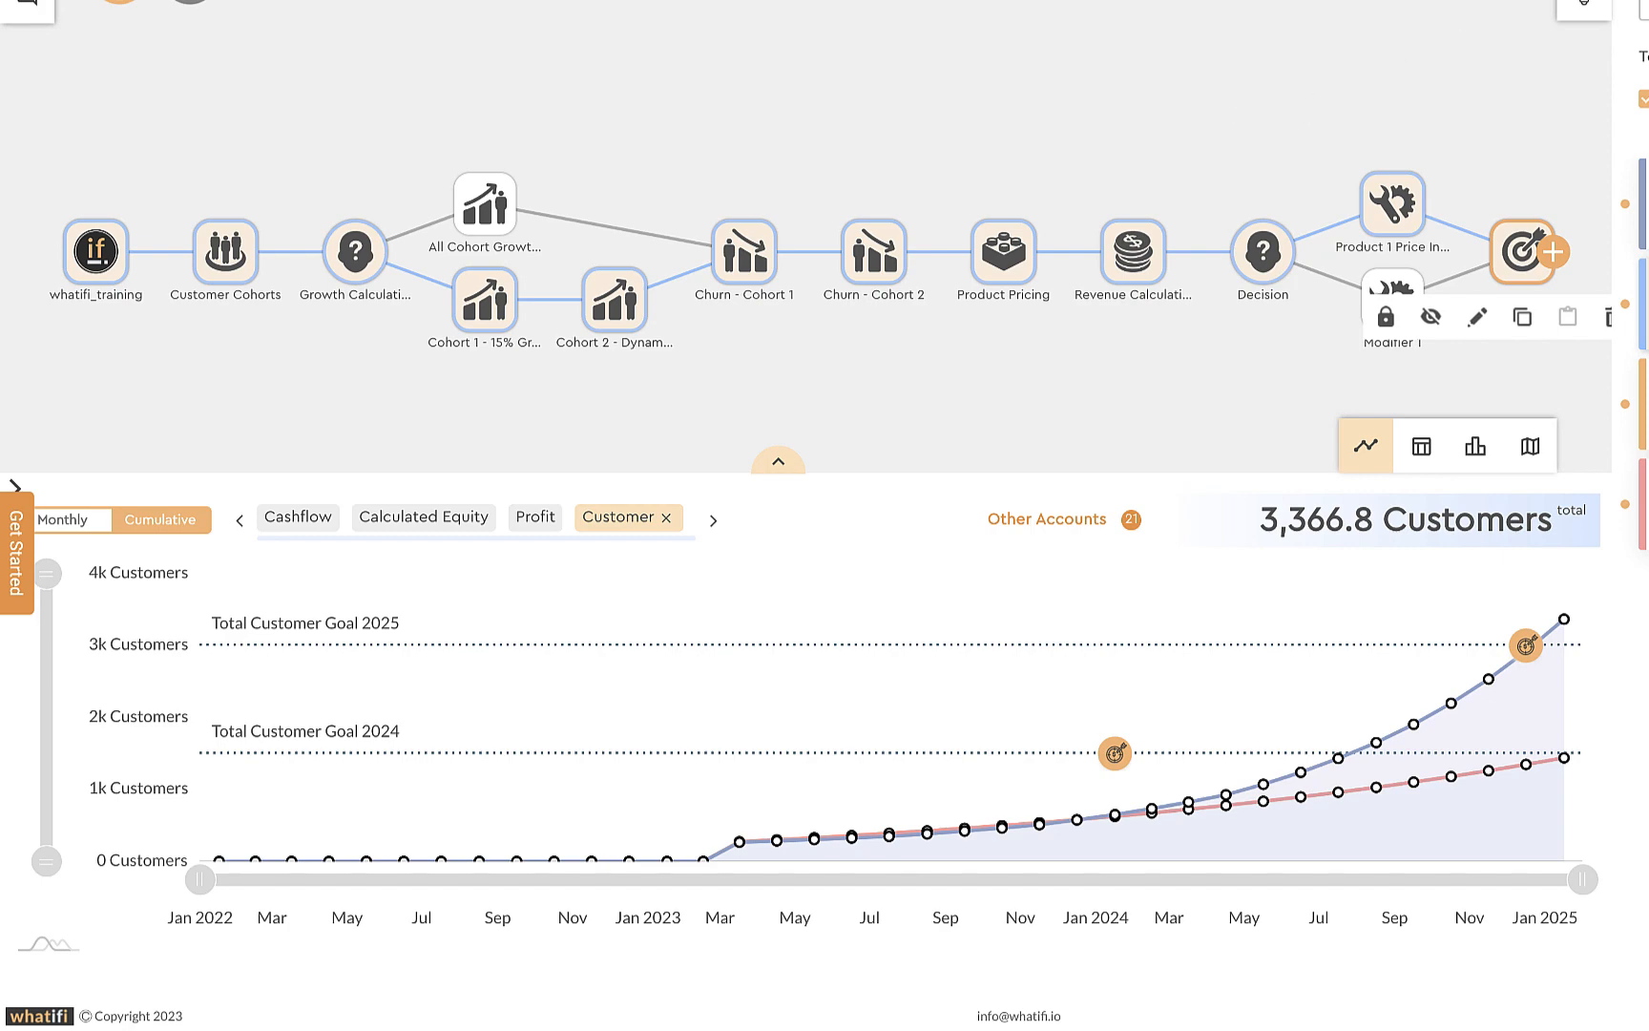
left_click(1636, 125)
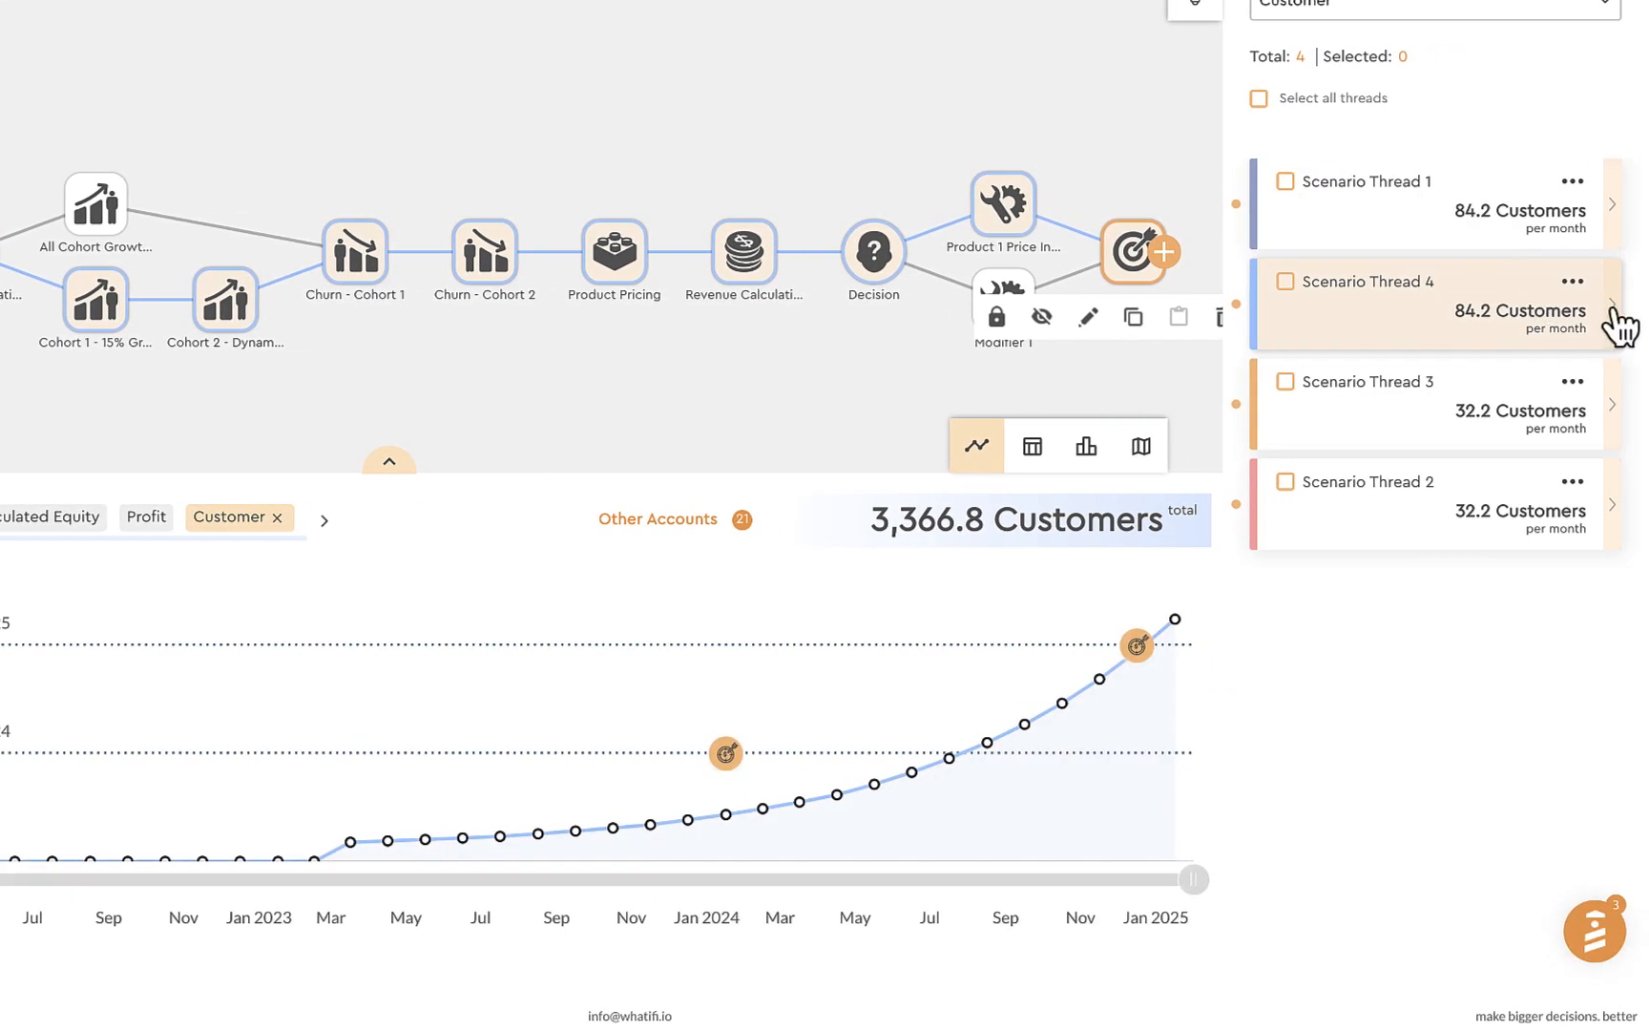
left_click(1613, 314)
left_click_drag(771, 319, 769, 283)
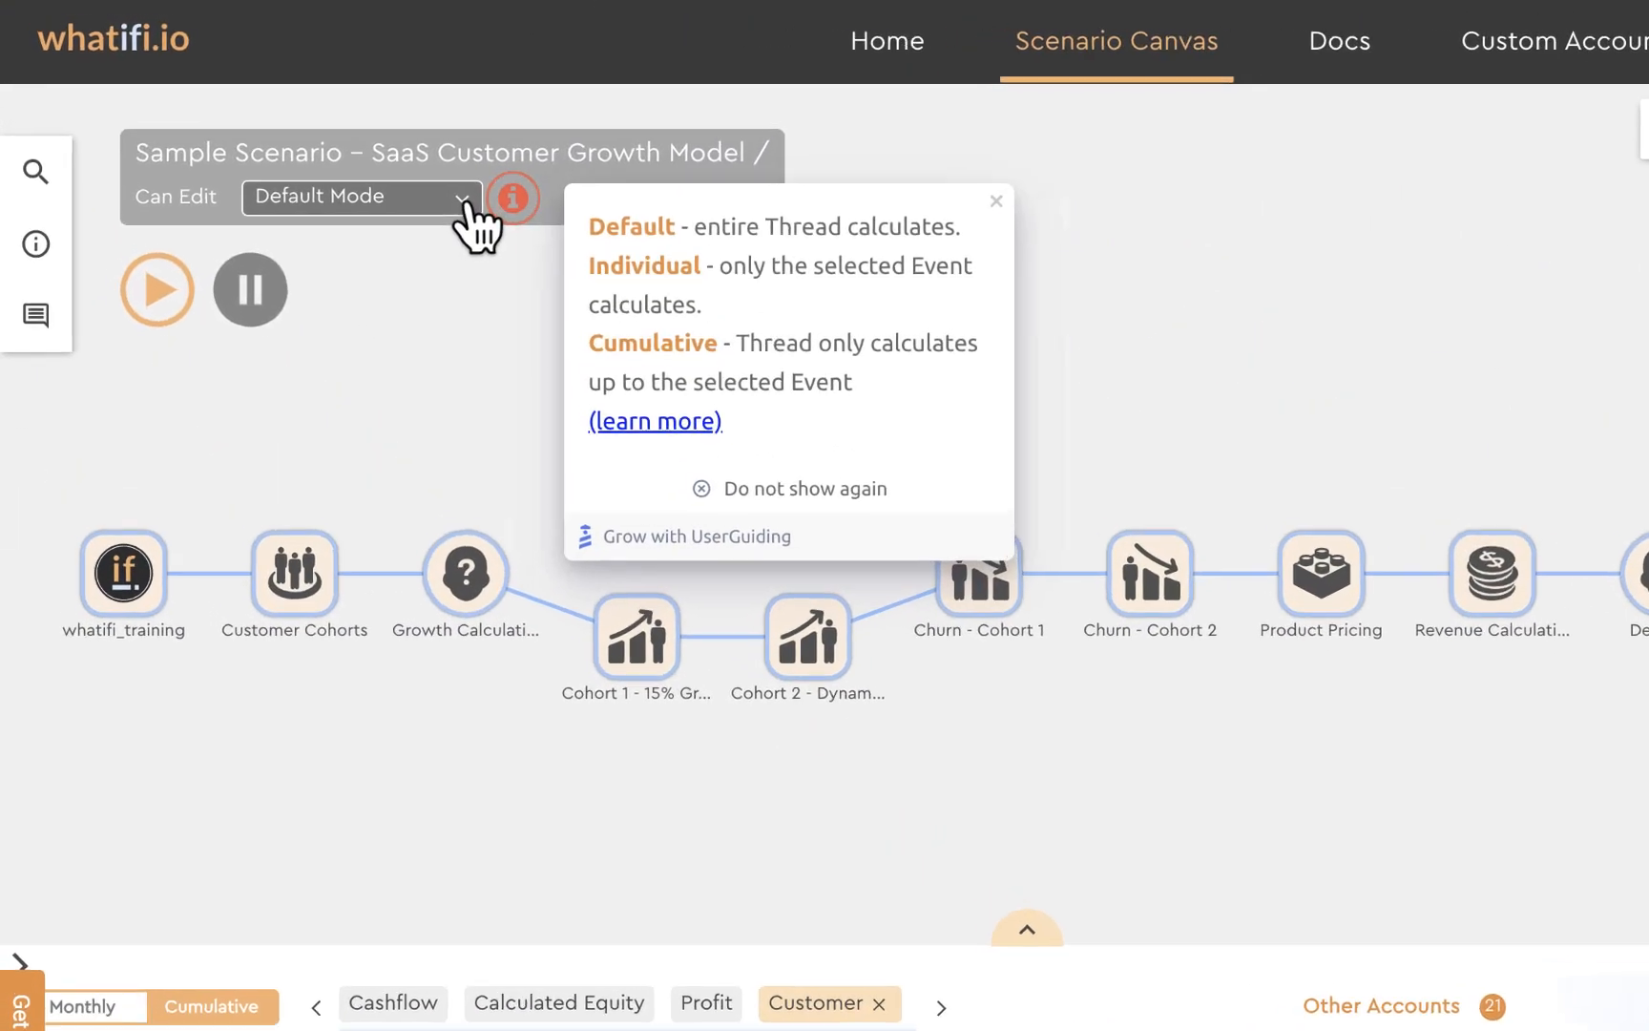
- Set the thread to Cumulative Mode and examine the Customer graph at the start, Customer Cohorts, both cohort growth and both churn events
left_click(282, 121)
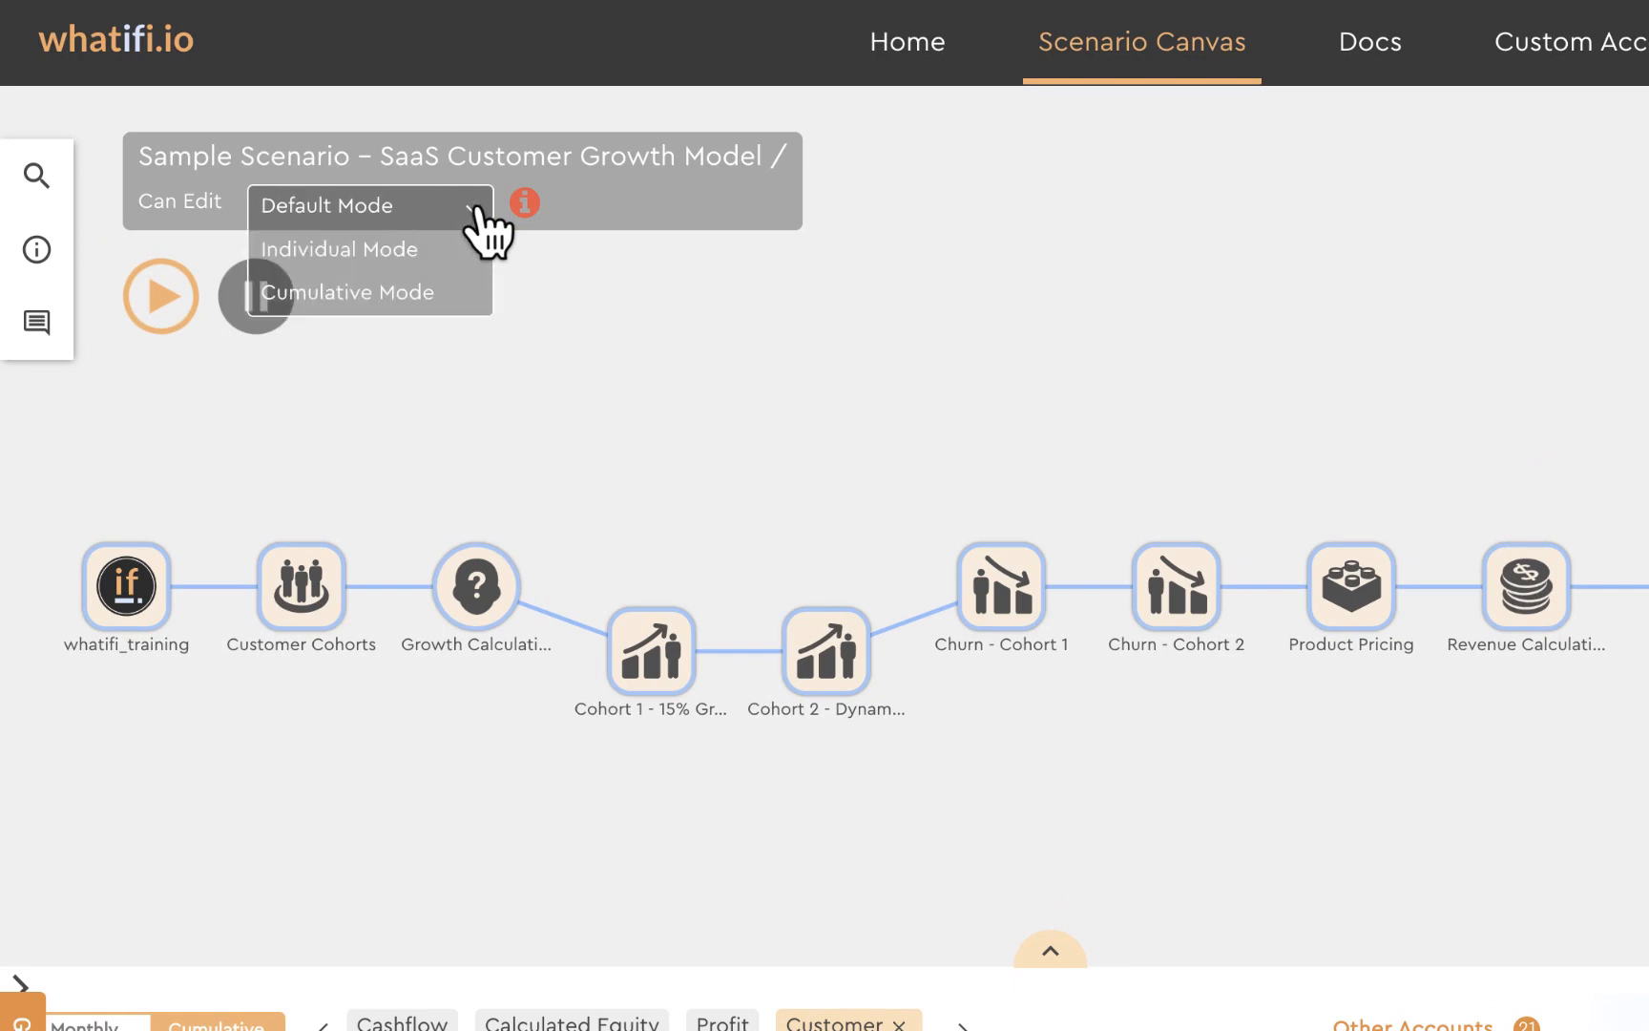
left_click(437, 292)
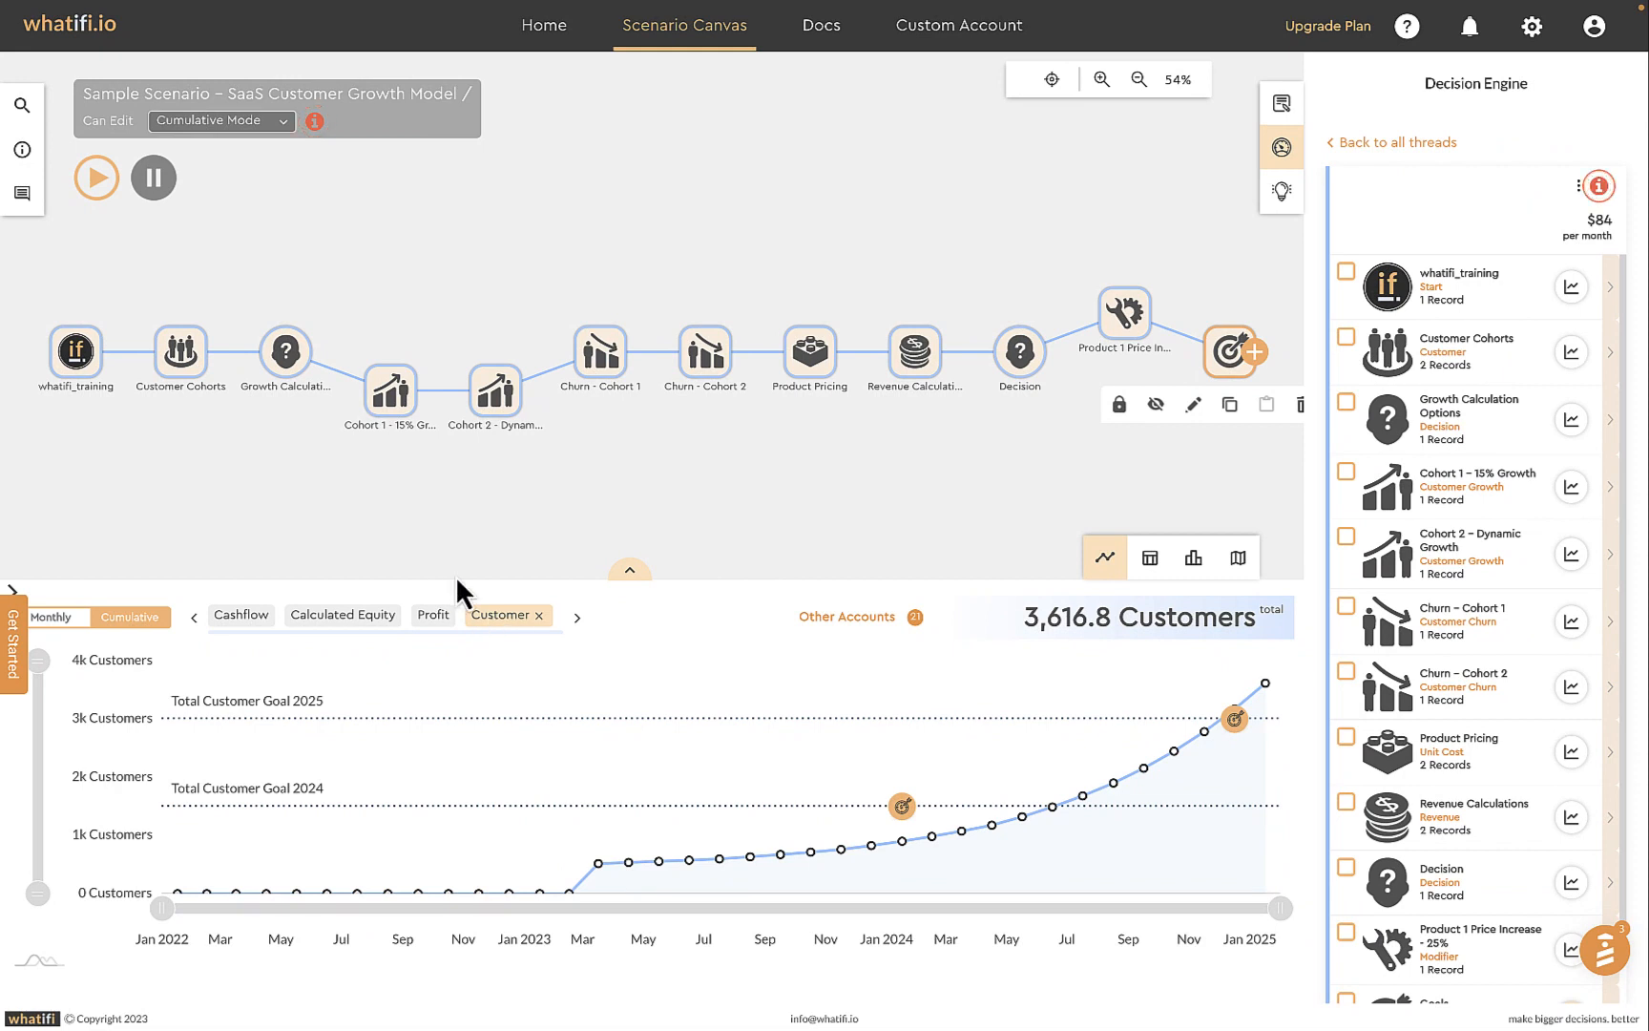
left_click(91, 362)
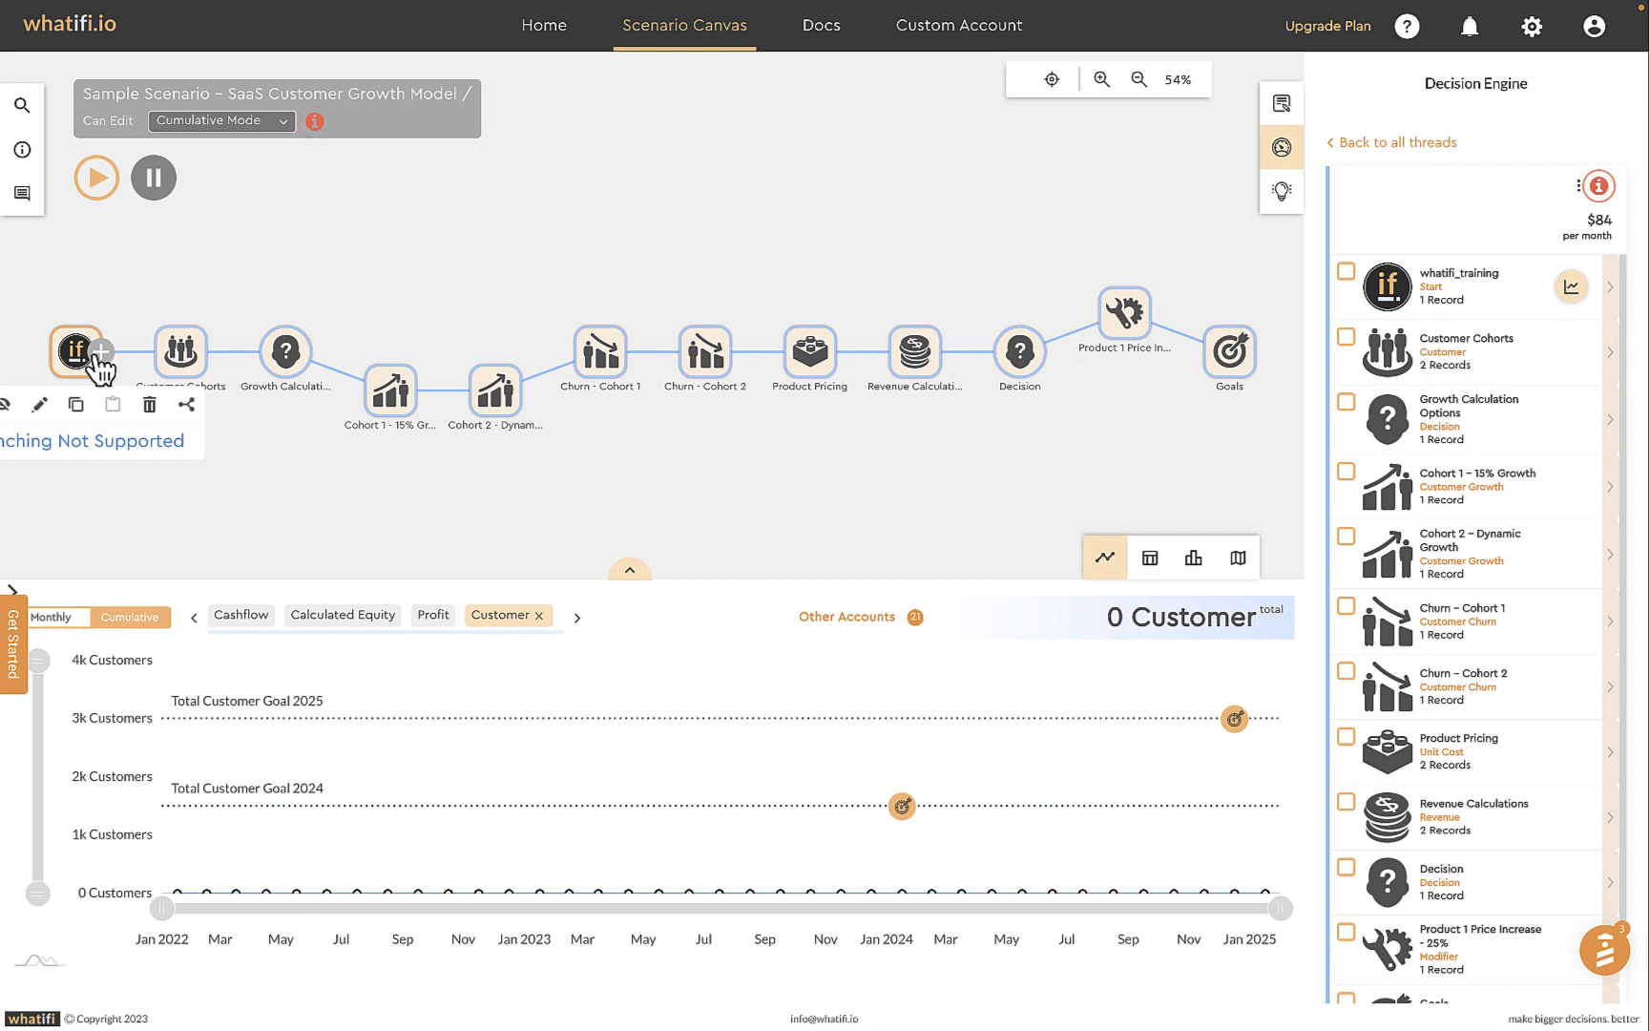
left_click(178, 359)
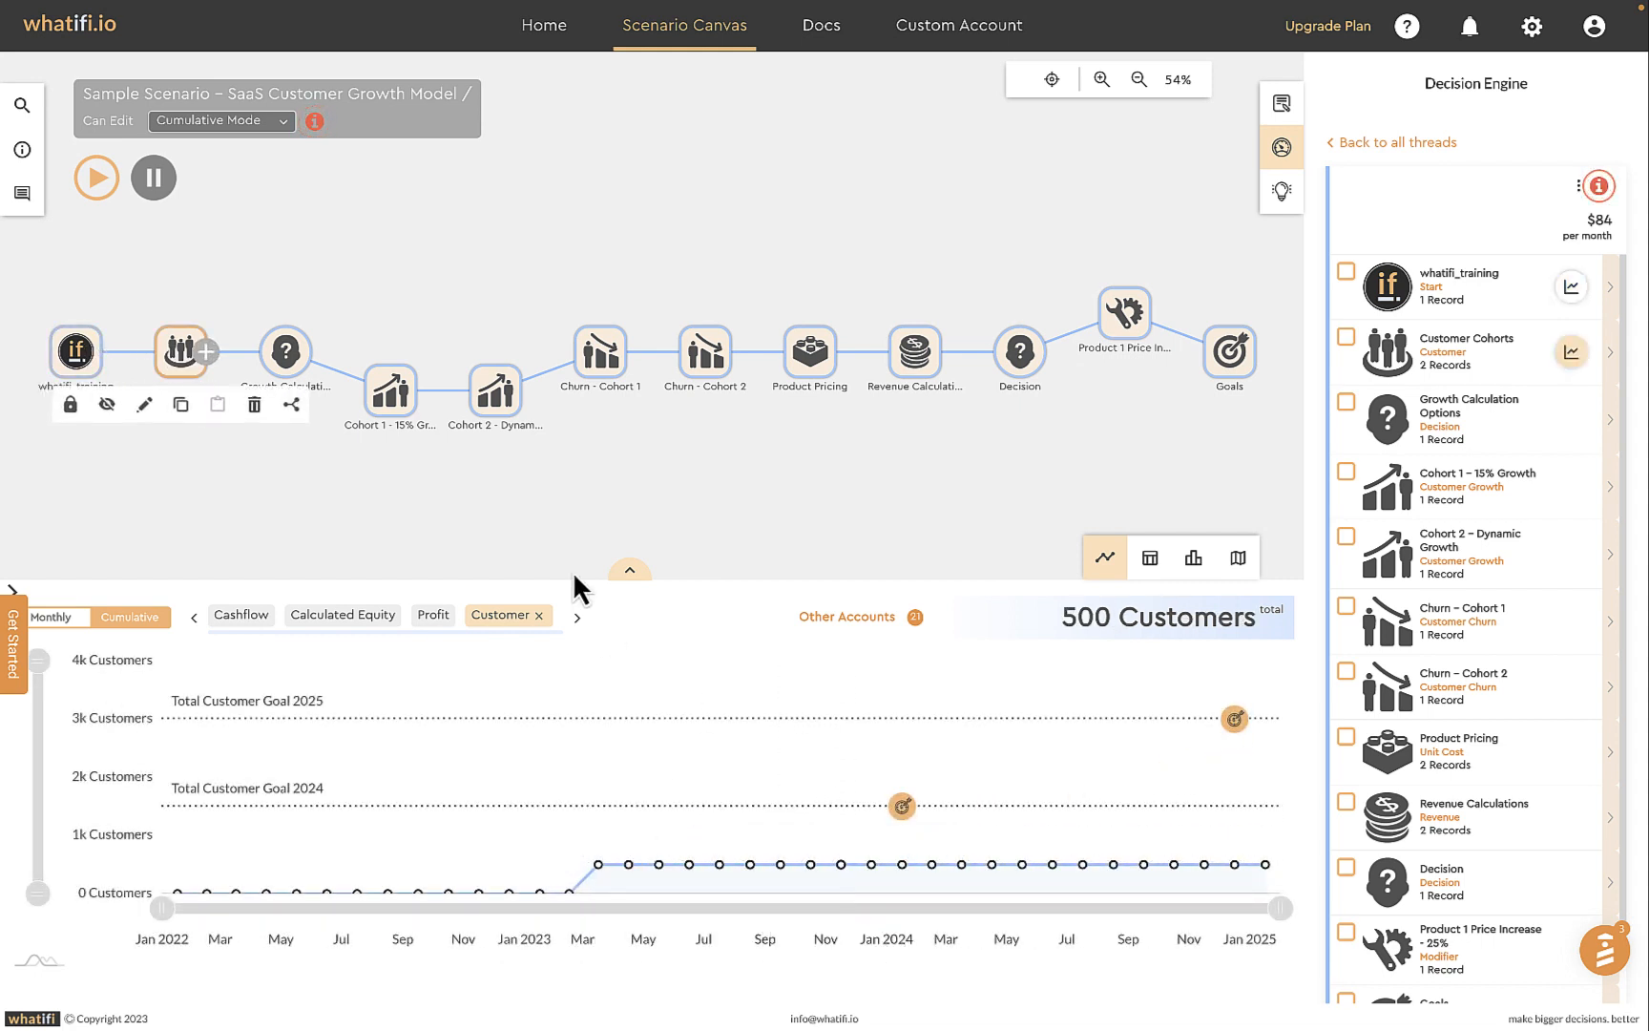
left_click(397, 408)
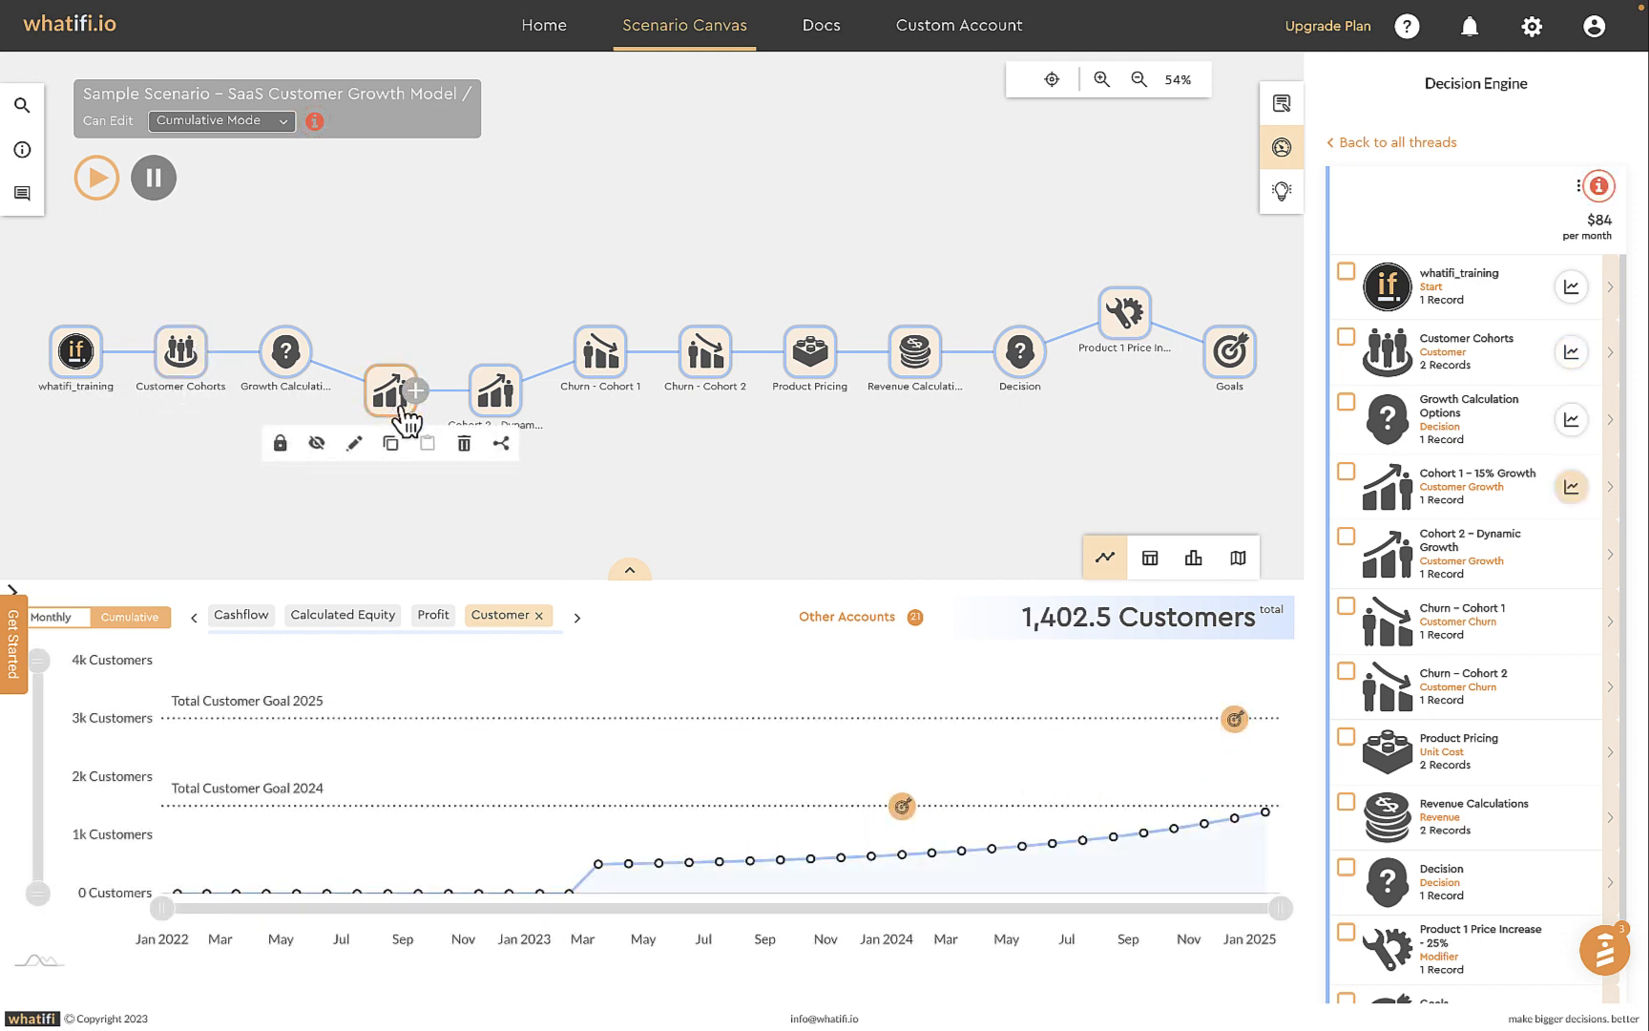
left_click(499, 399)
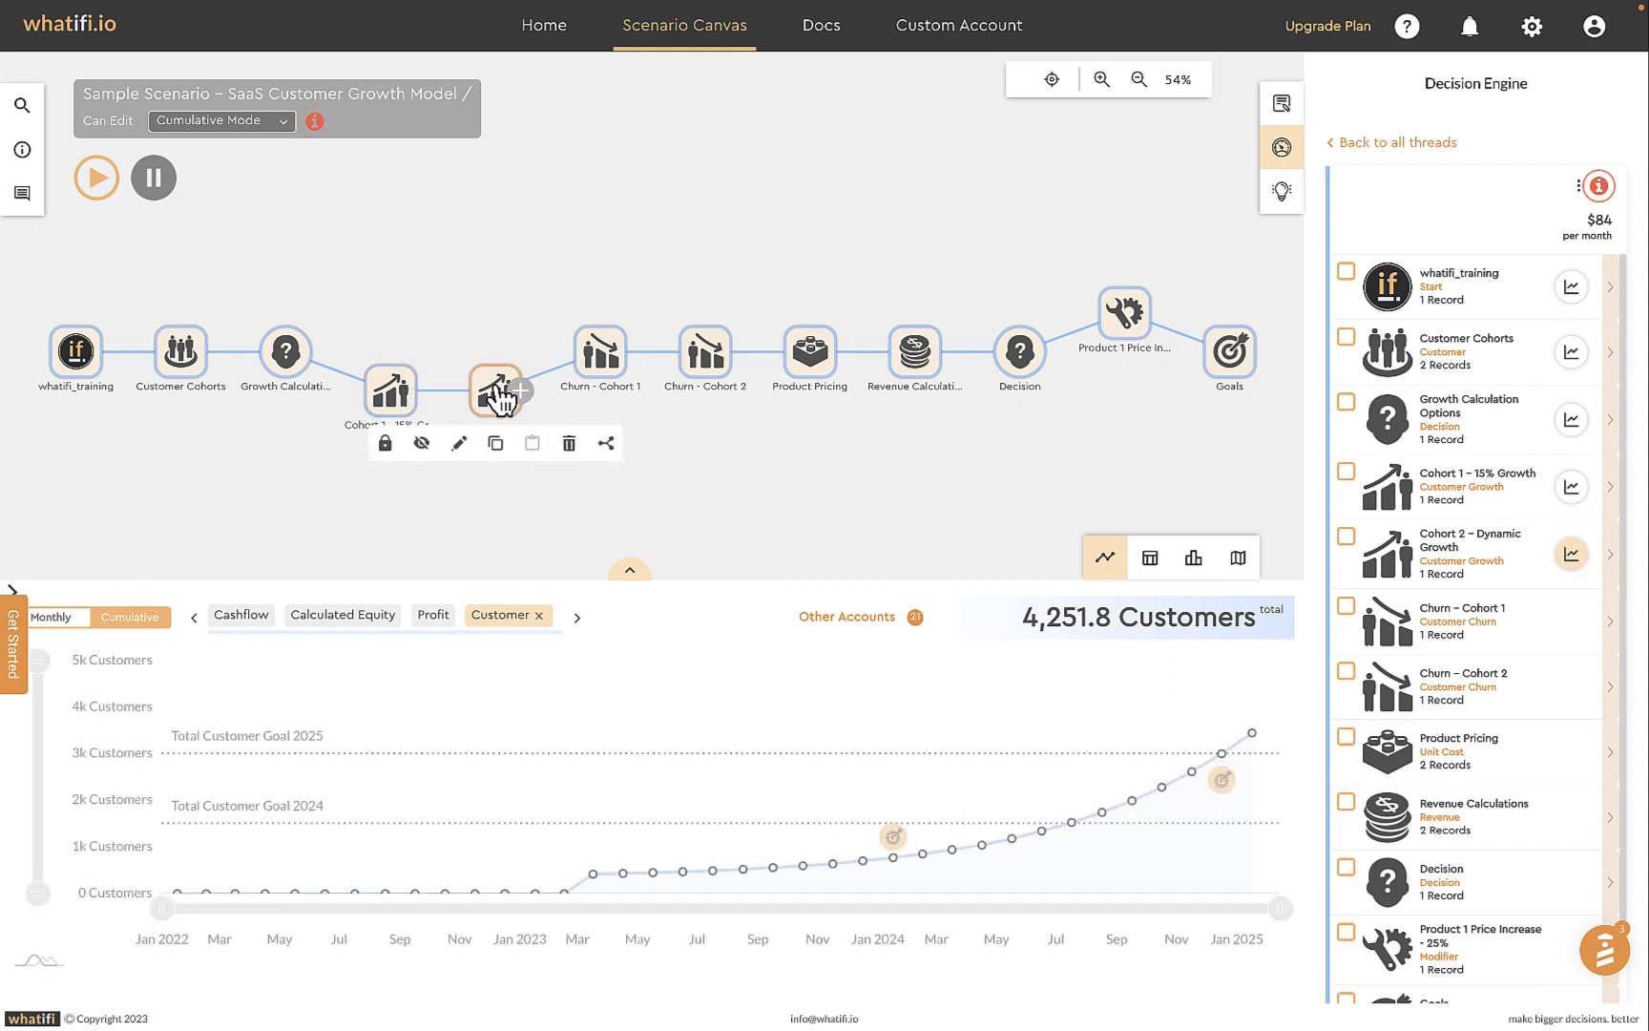
left_click(601, 368)
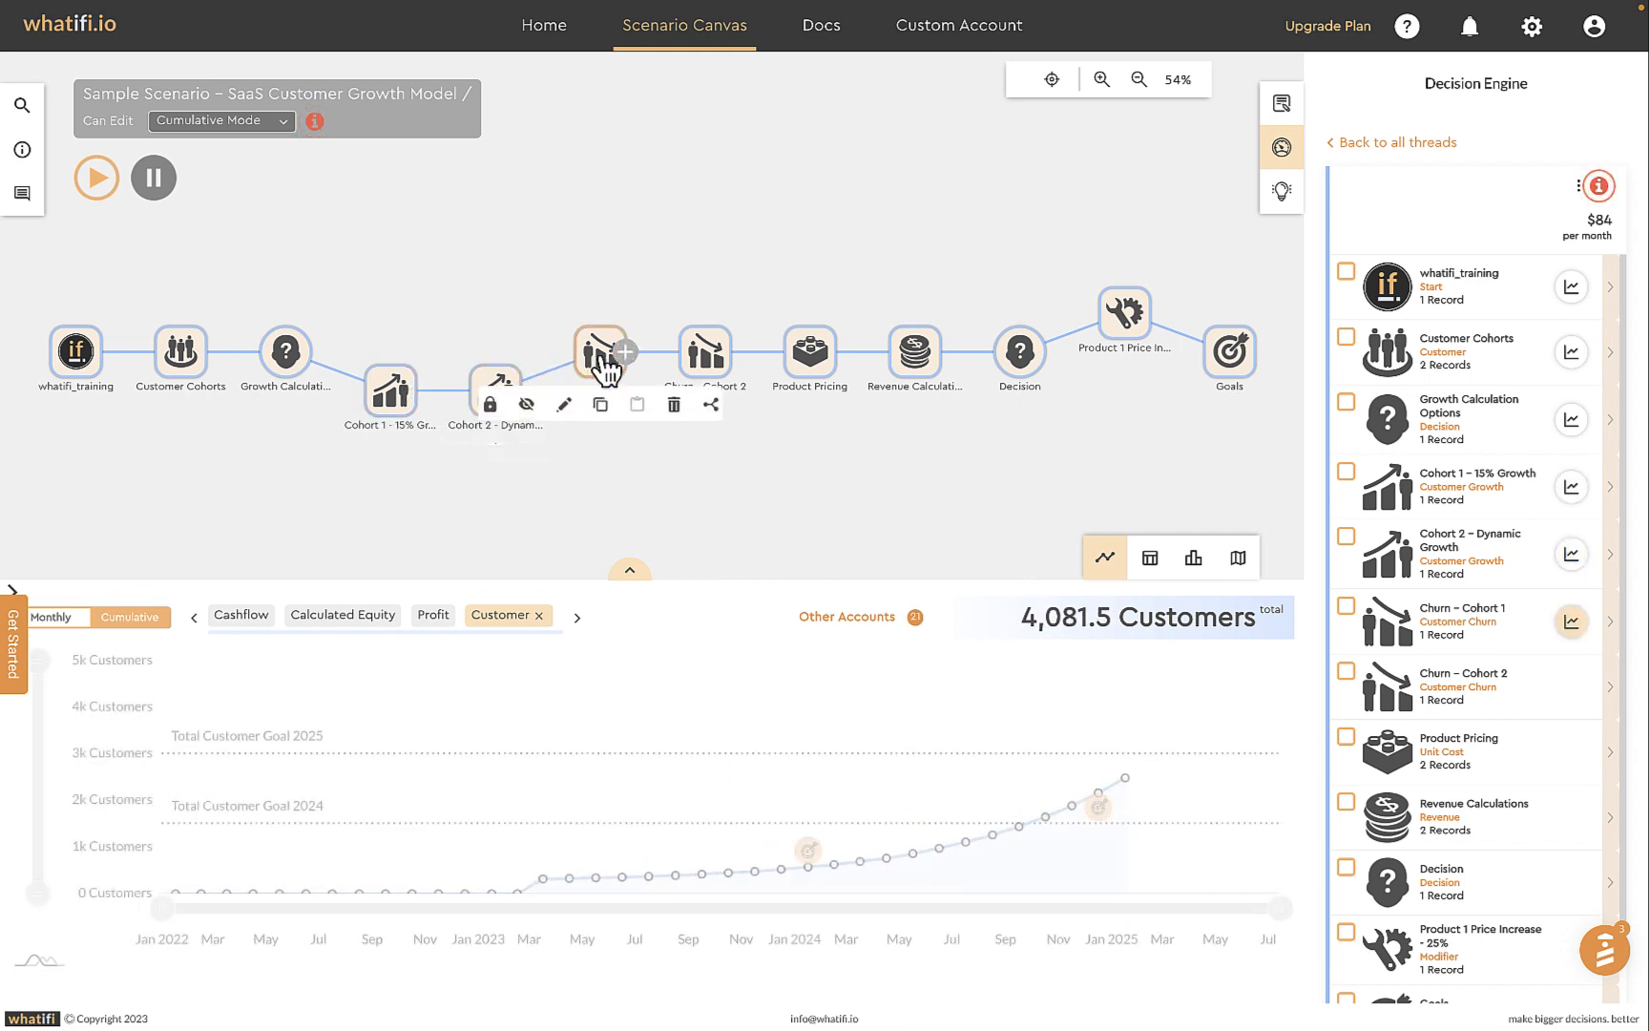
left_click(727, 367)
mouse_move(1212, 737)
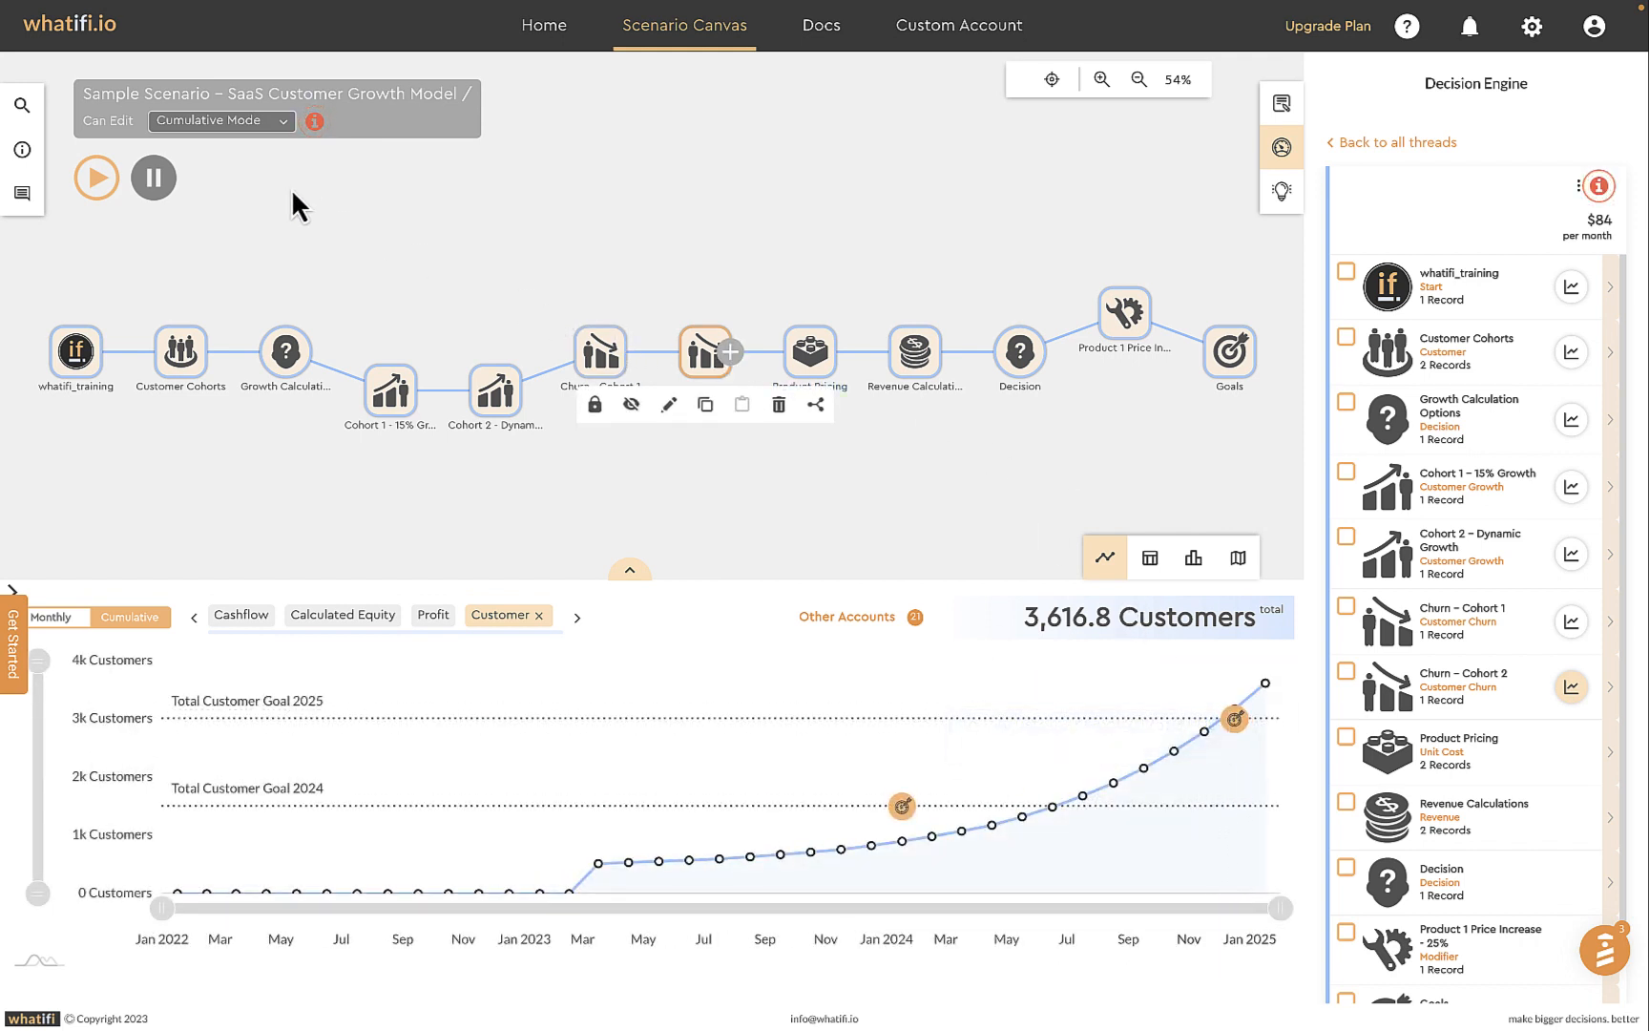
- Switch to Individual Mode and examine the separate customer effect of Churn - Cohort 2, Churn - Cohort 1 and Cohort 1 - 15% Growth
left_click(283, 124)
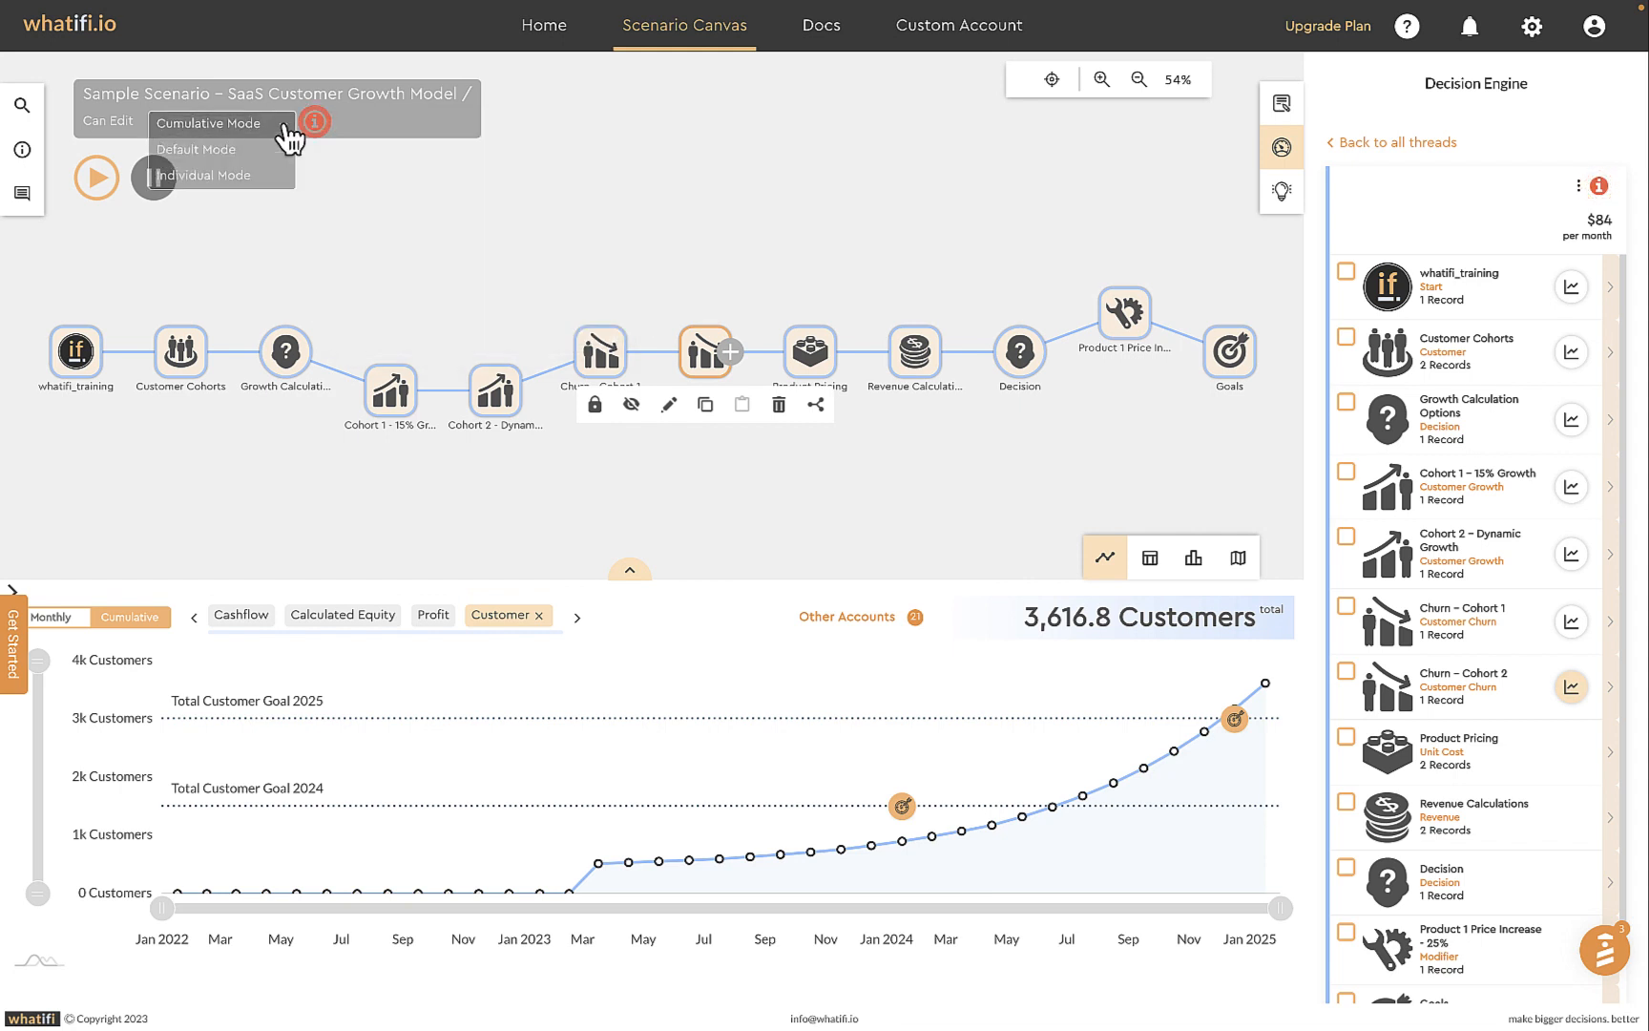
left_click(225, 176)
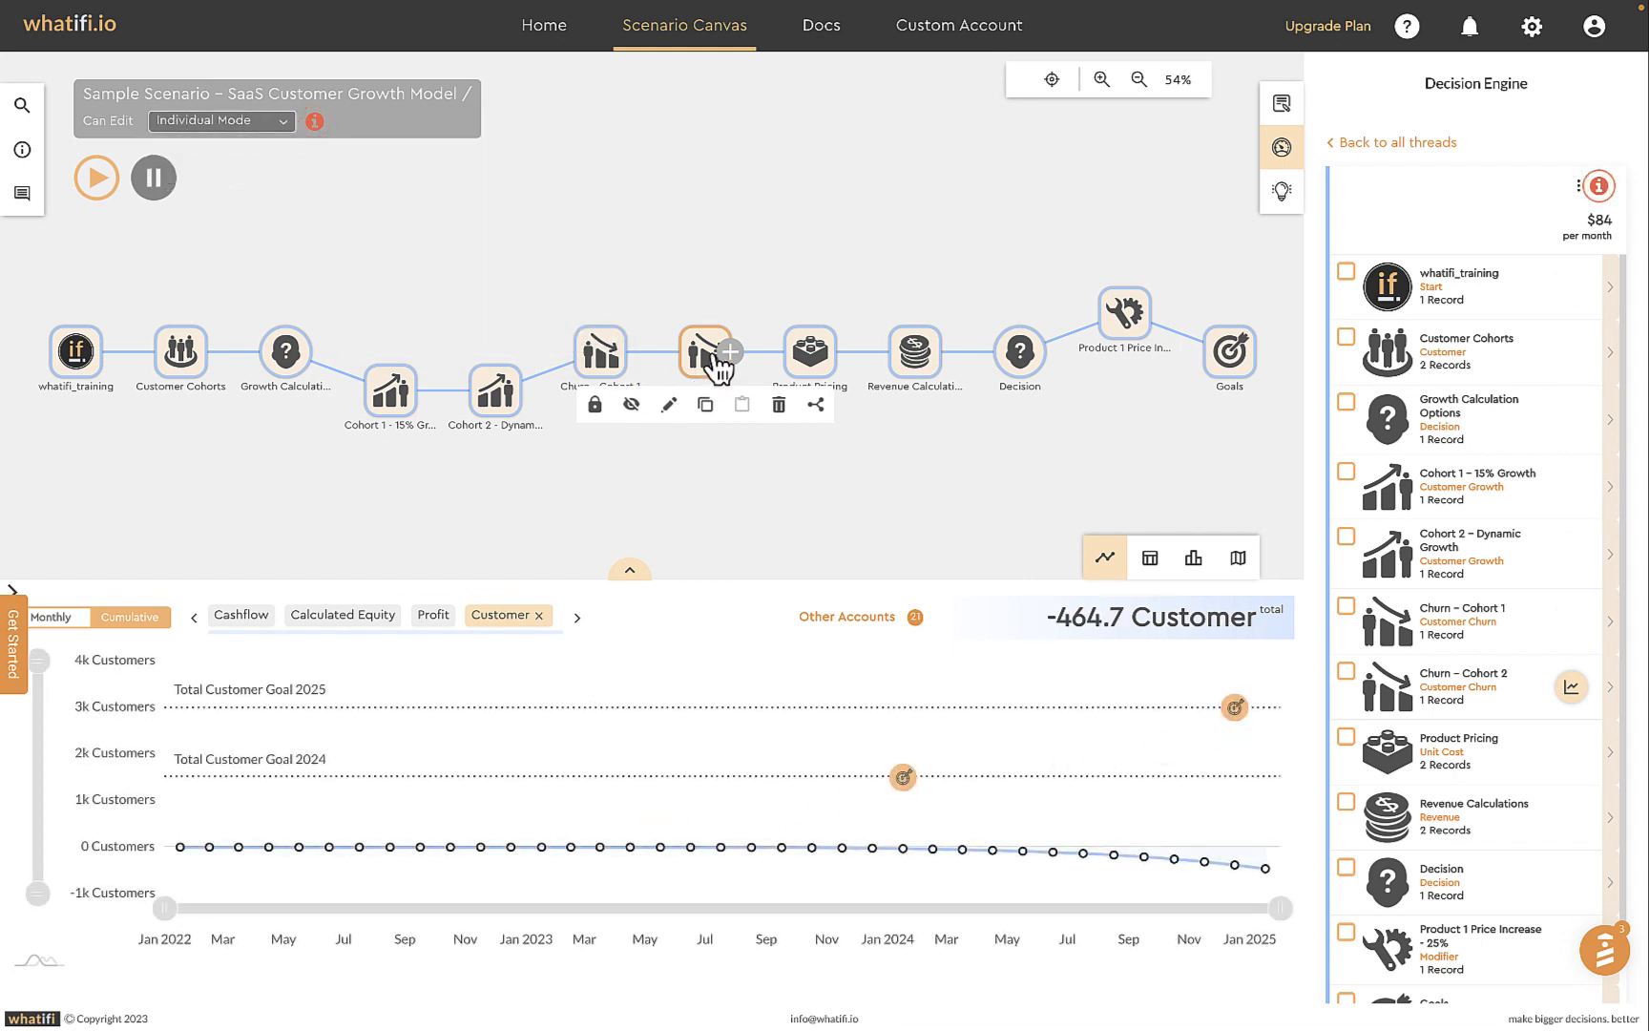
left_click(602, 363)
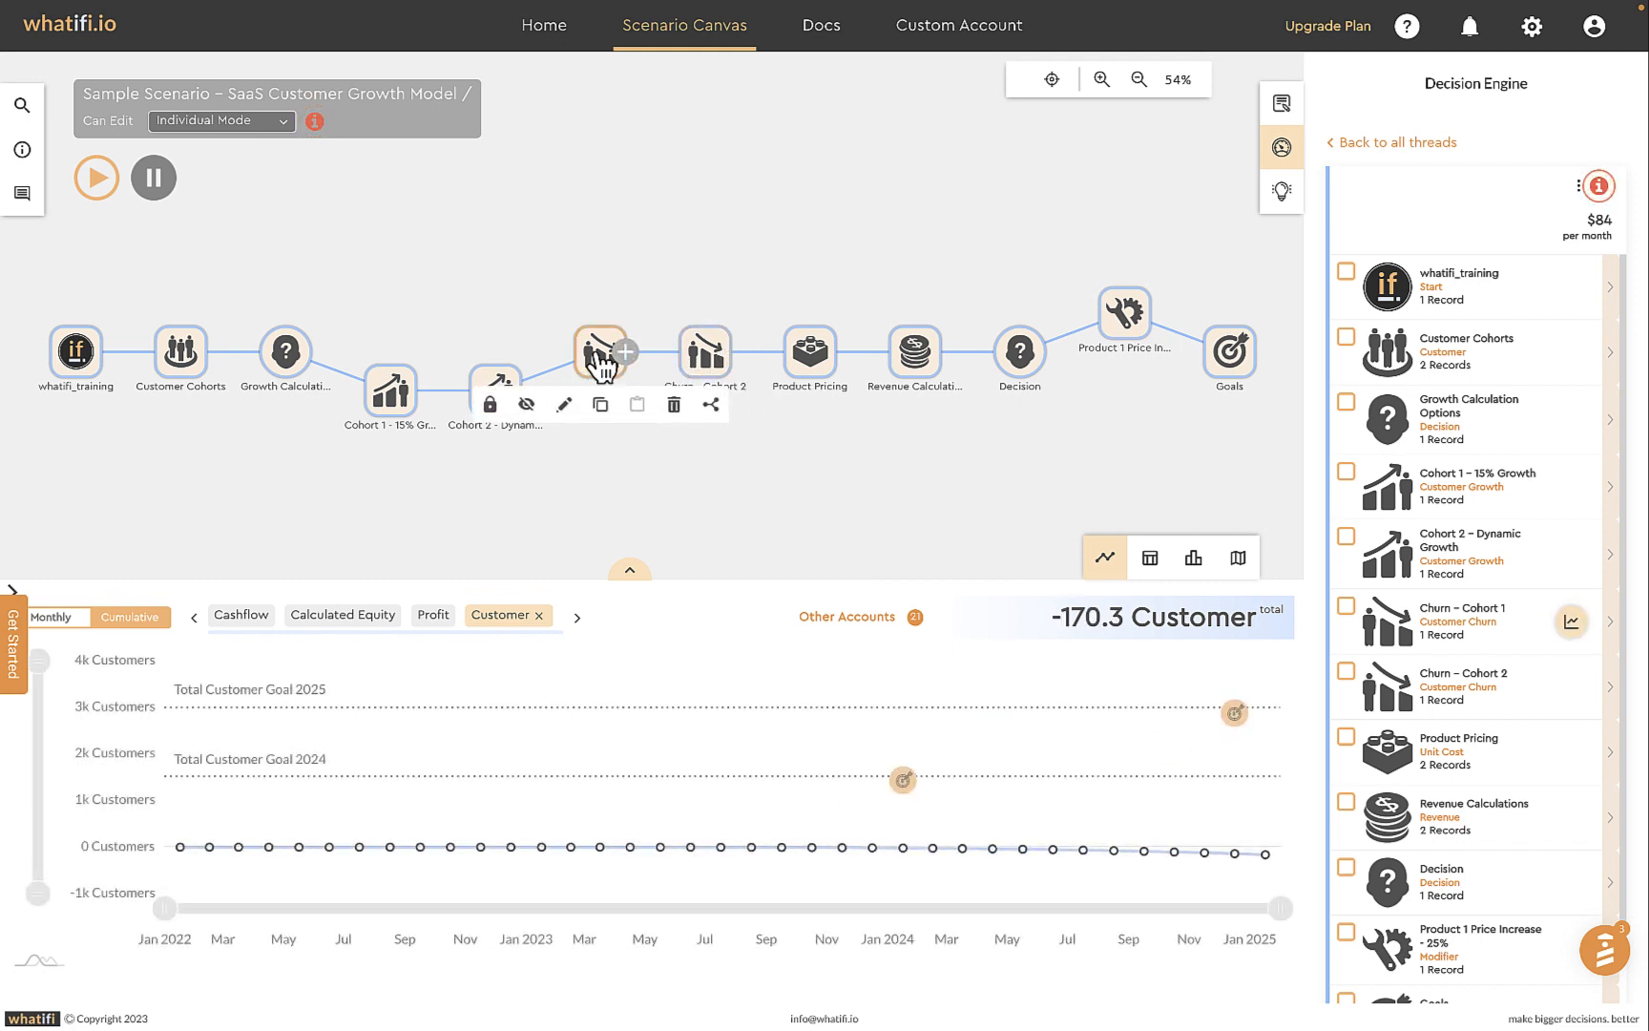
left_click(389, 392)
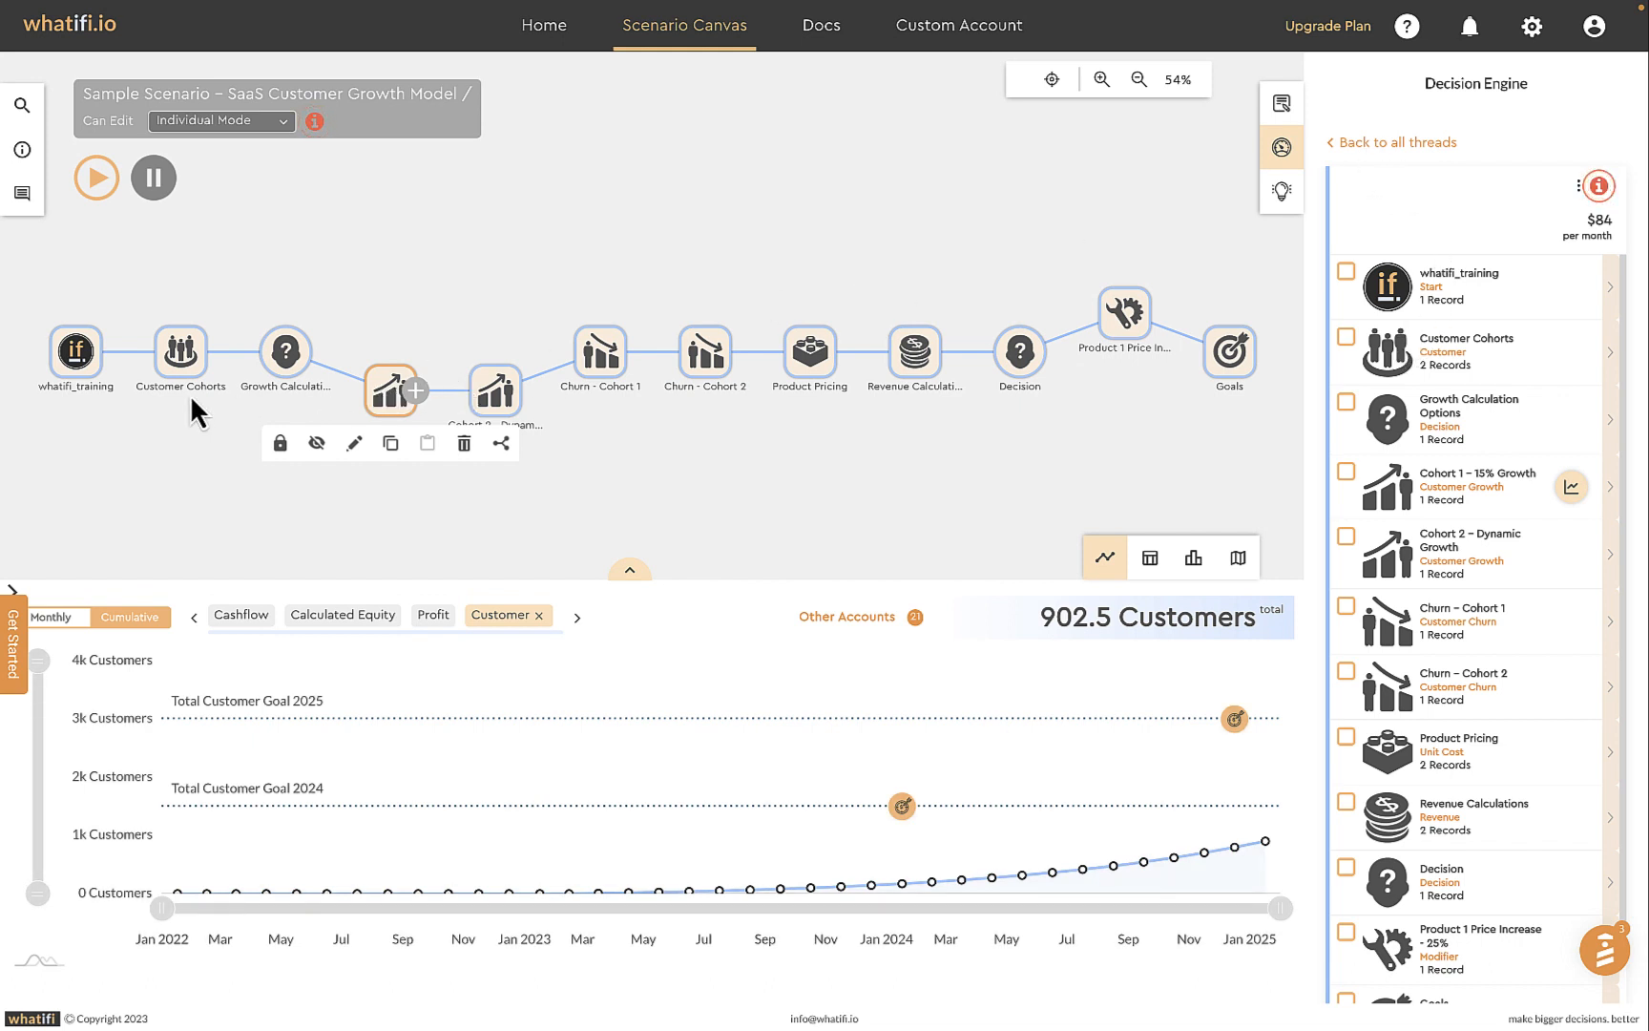
- Return to the list of all scenario threads and sort them by Cashflow
left_click(1378, 141)
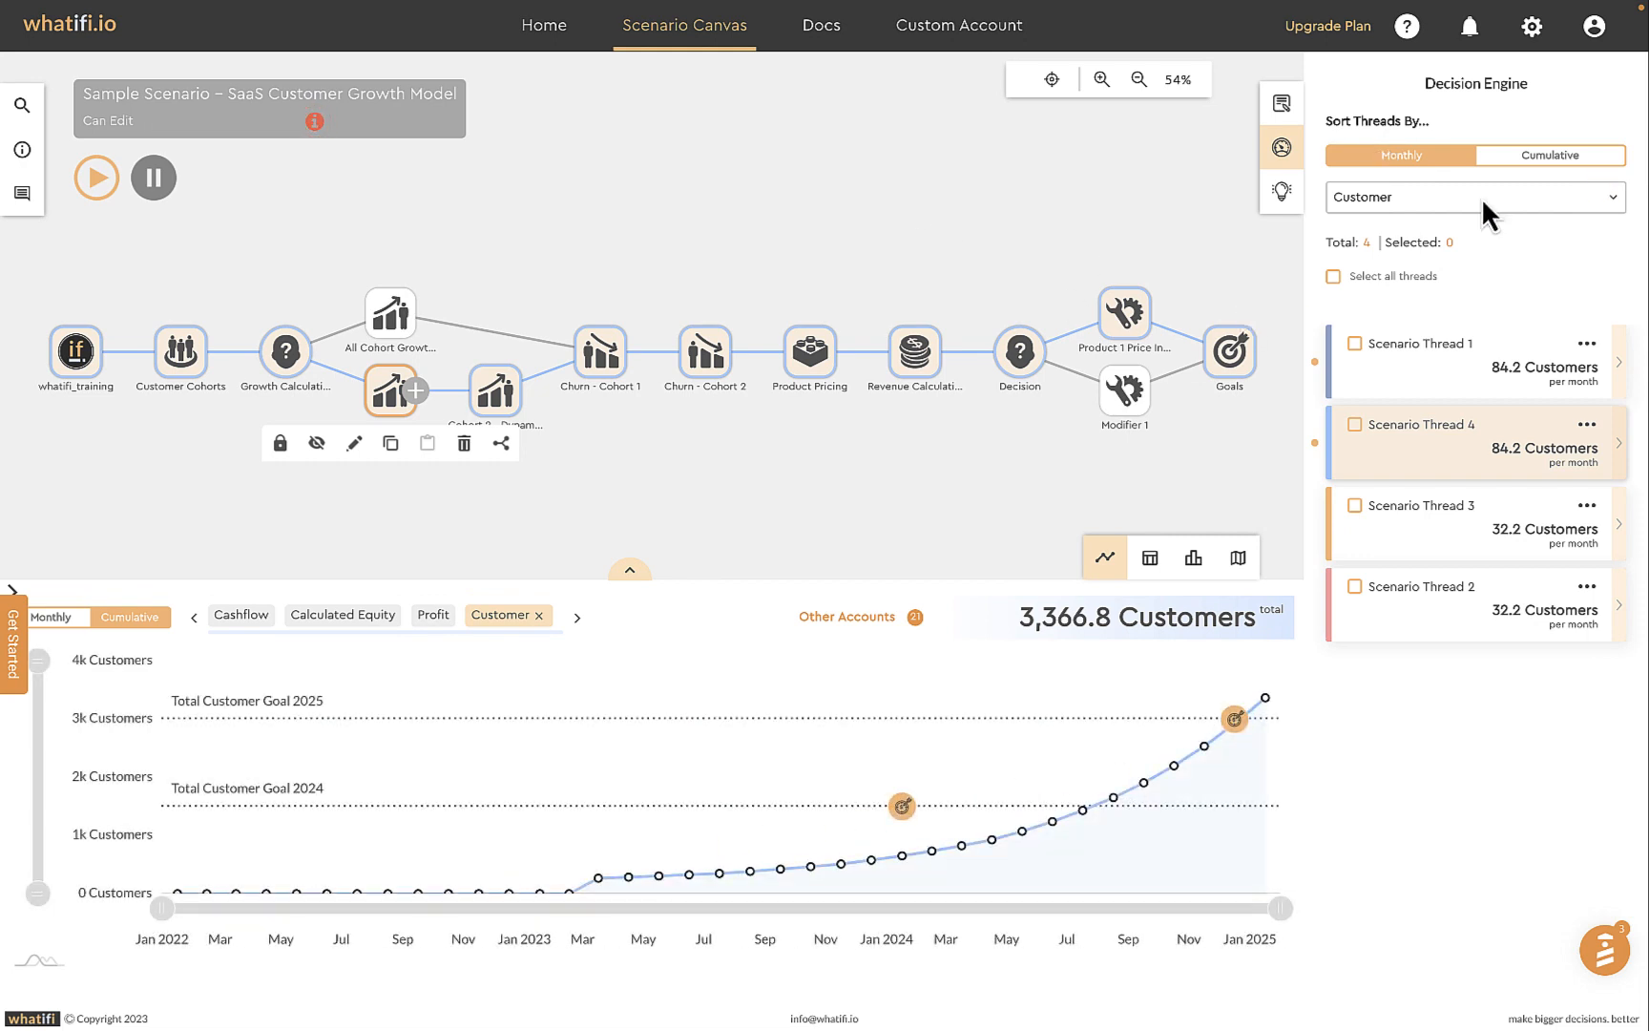
left_click(1622, 200)
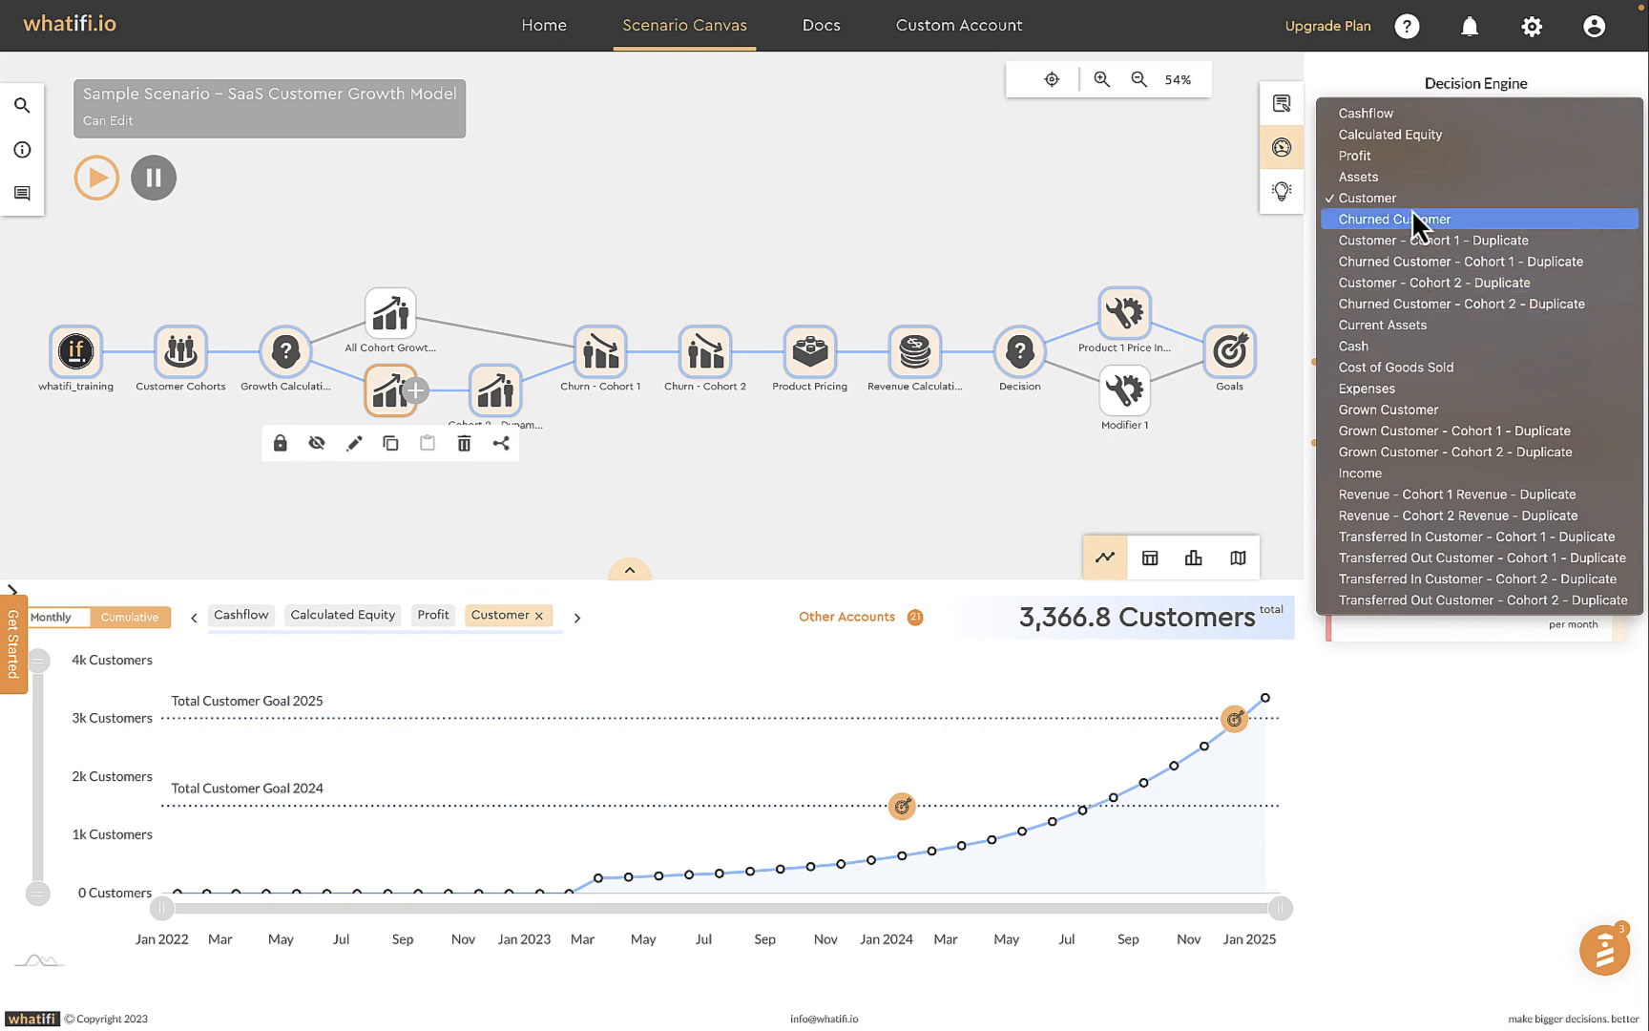
left_click(1381, 116)
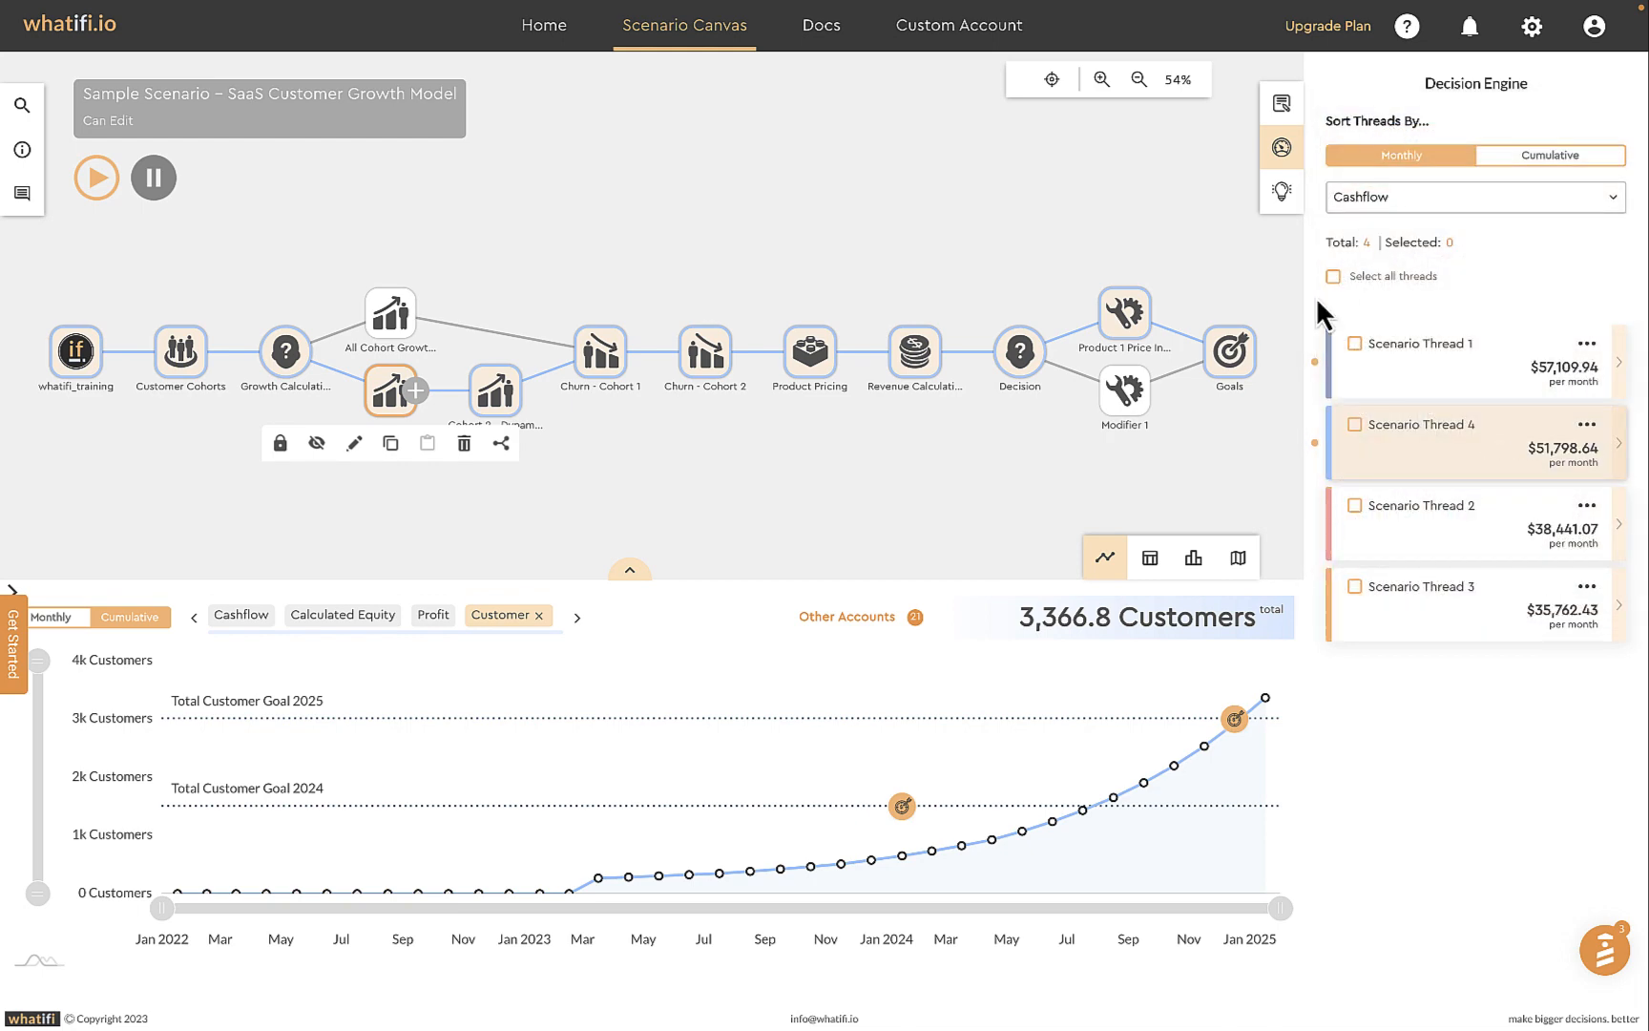
- Plot Cashflow on the graph for all scenario threads and make Scenario Thread 1 the active thread
left_click(263, 618)
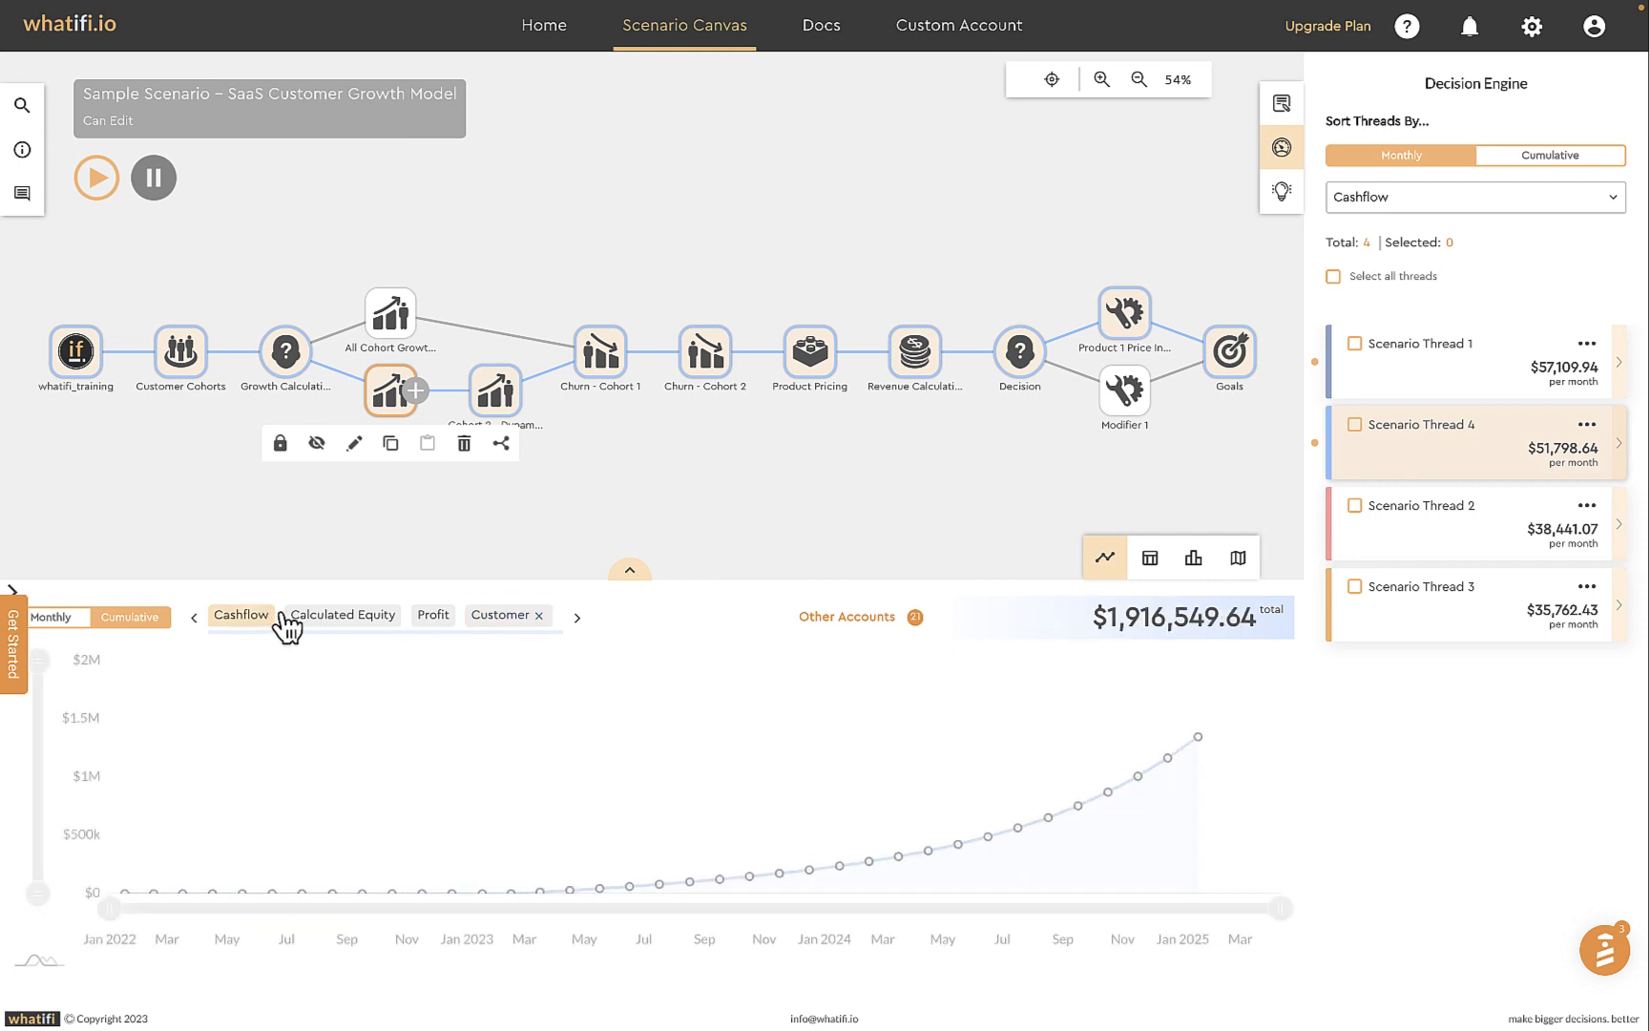
left_click(1334, 275)
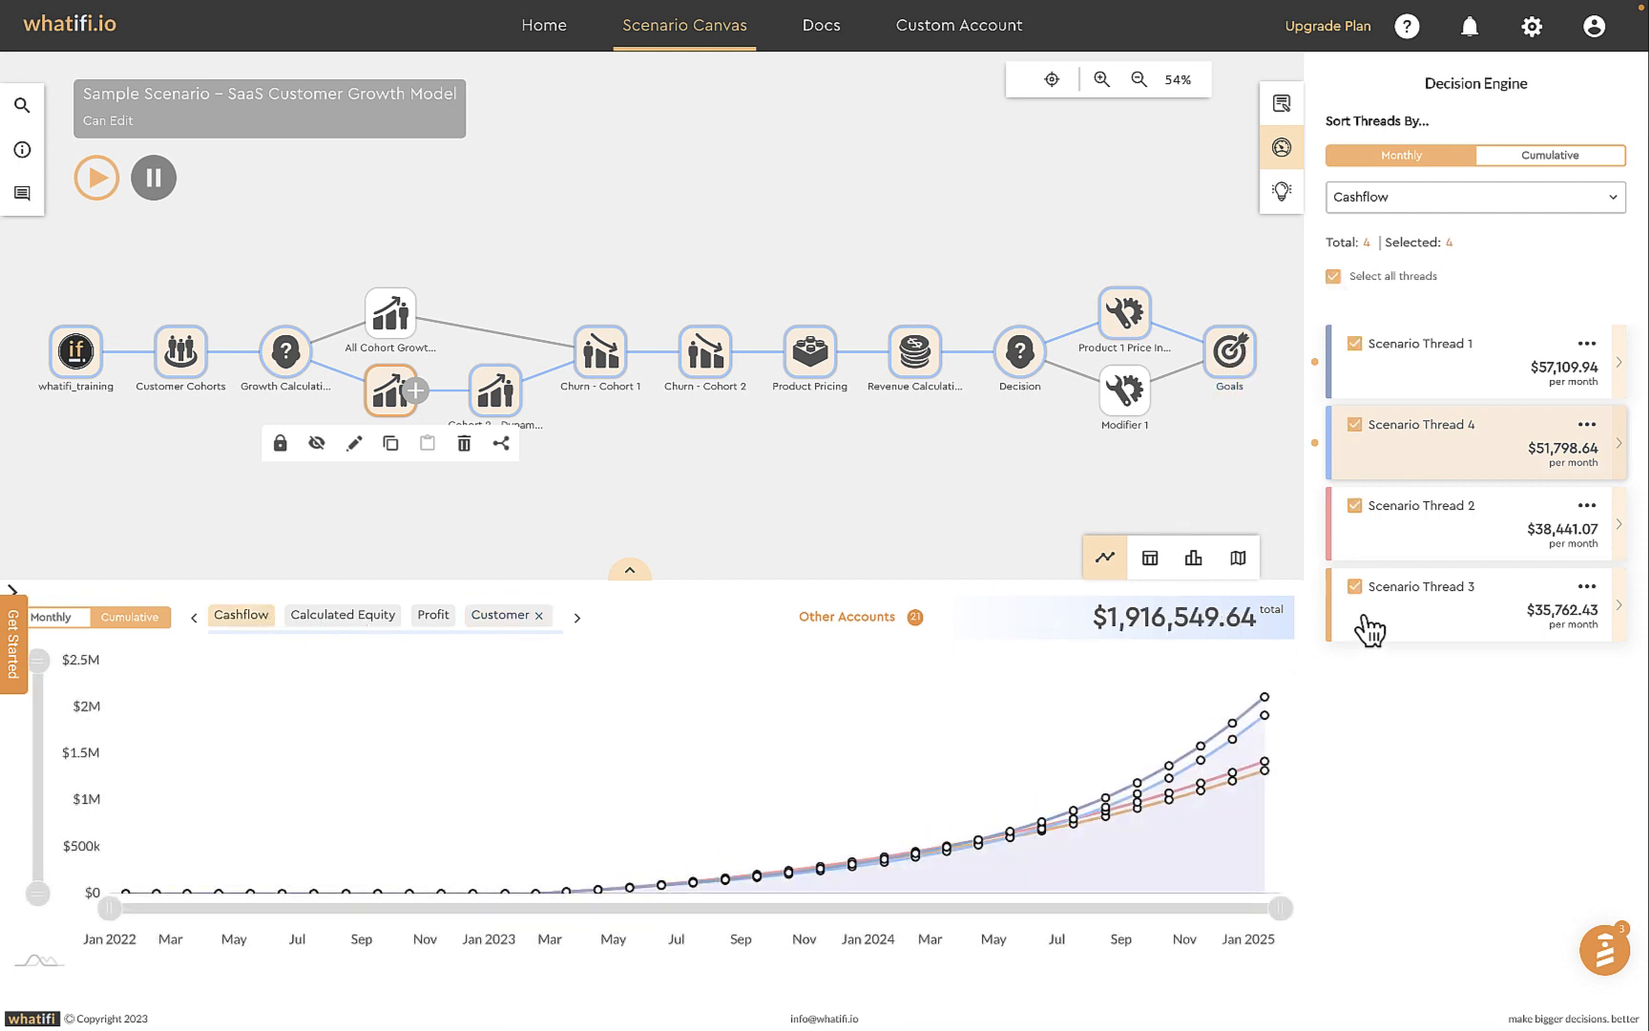
left_click(1448, 369)
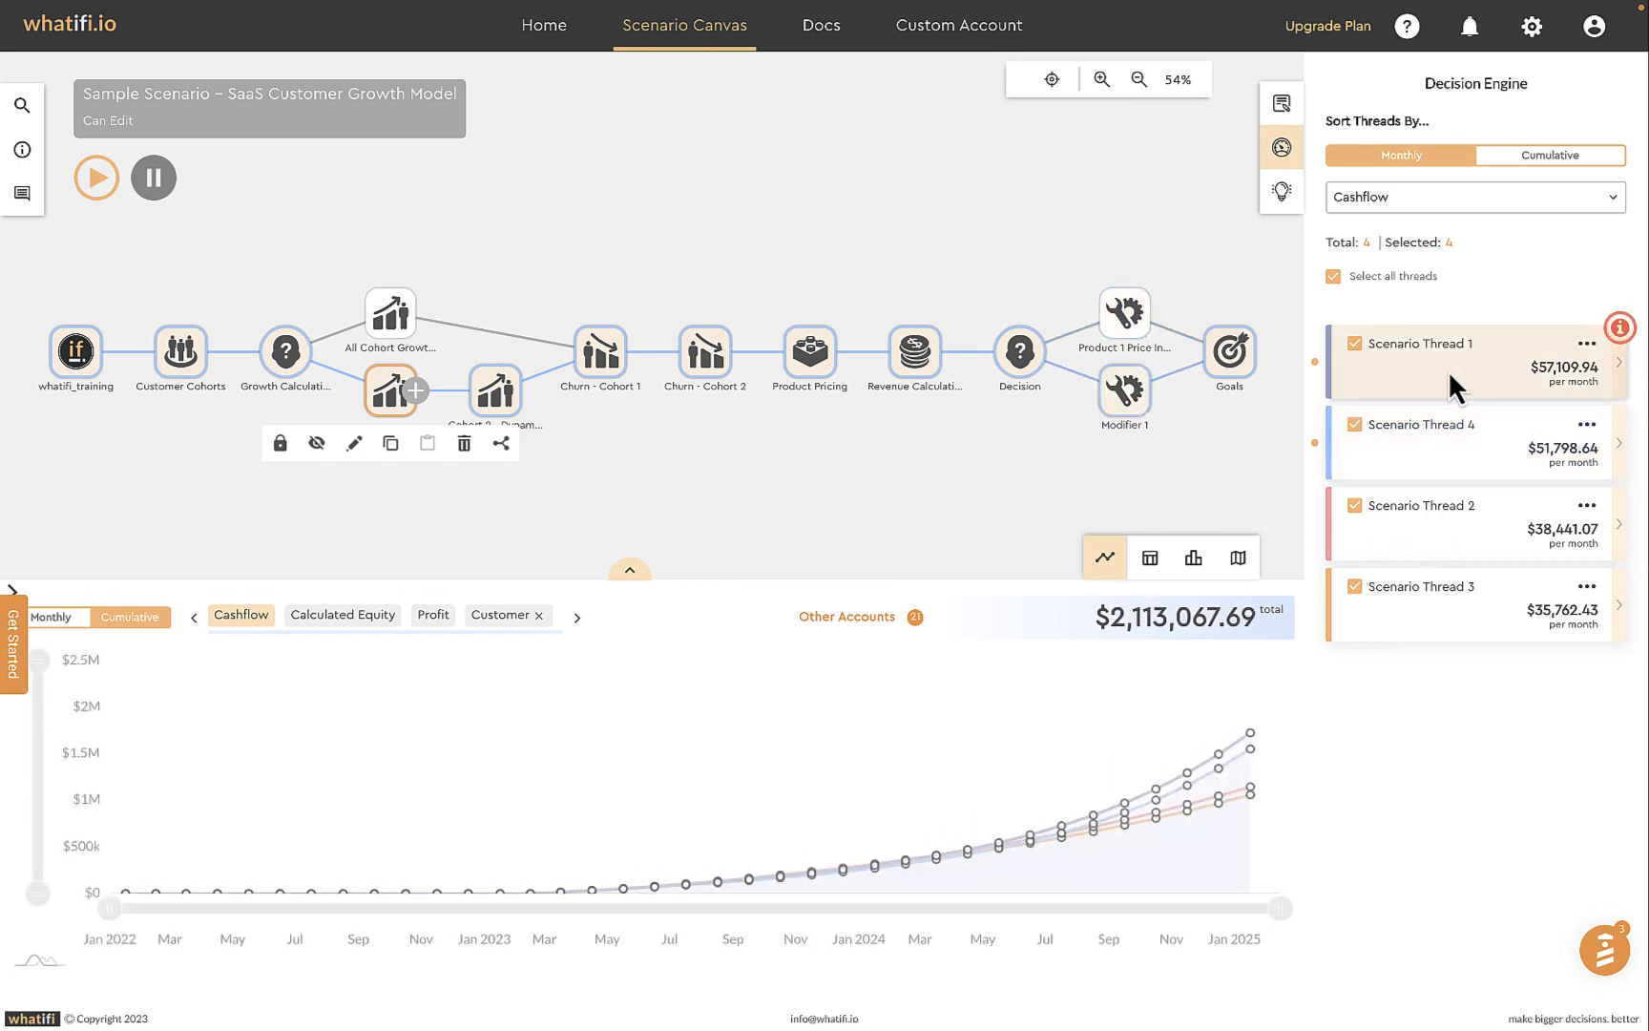